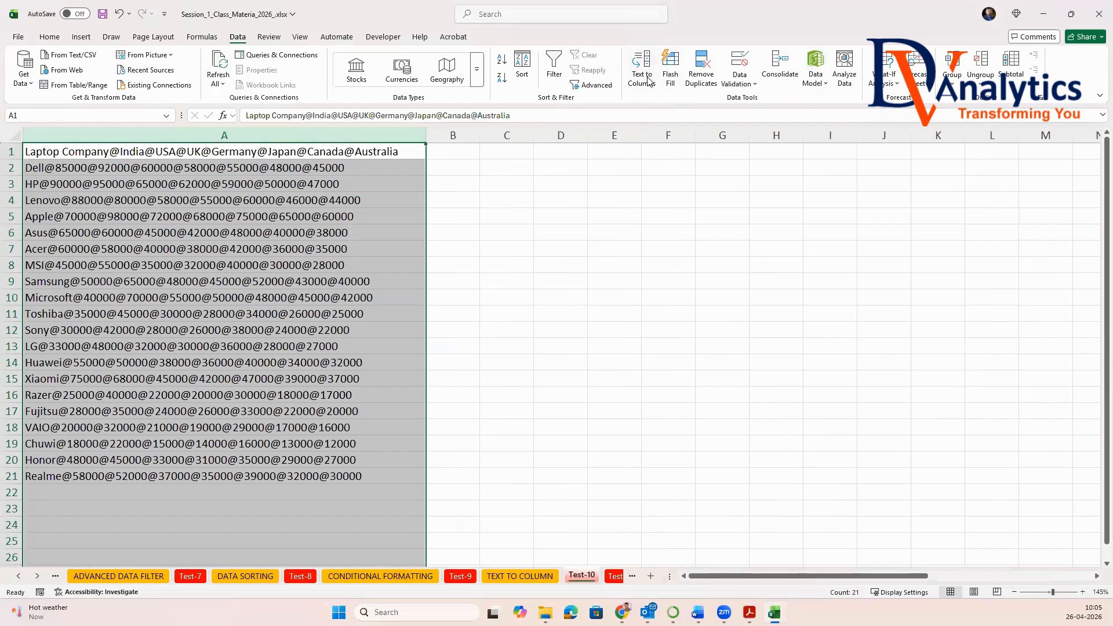
Step: Split the laptop data in column A into separate columns using @ as the custom delimiter, and autofit column A
left_click(648, 80)
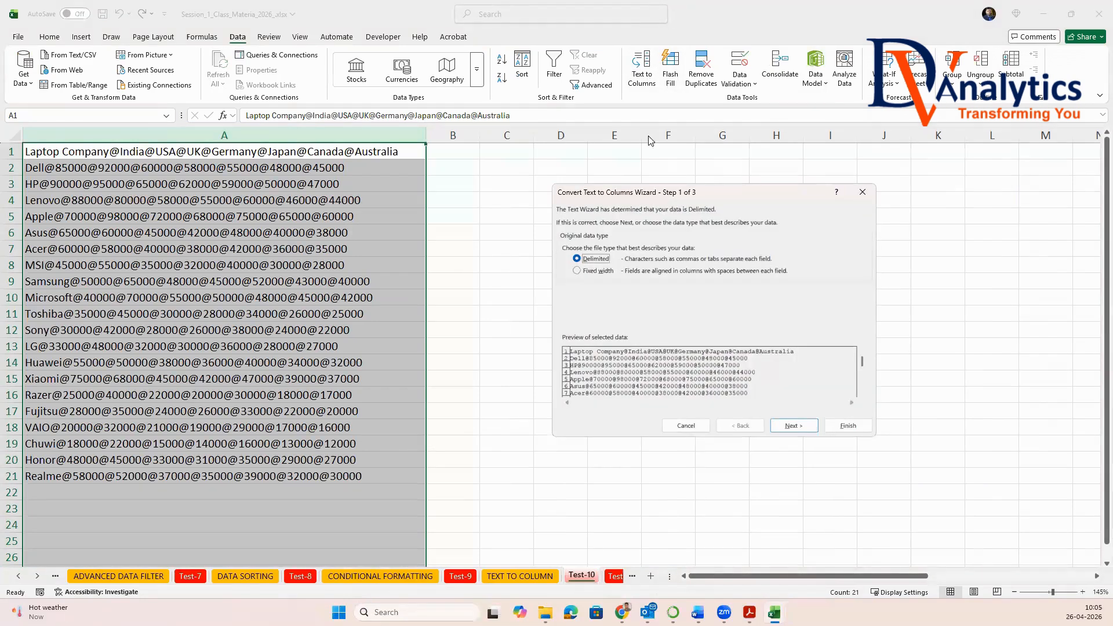
left_click(788, 425)
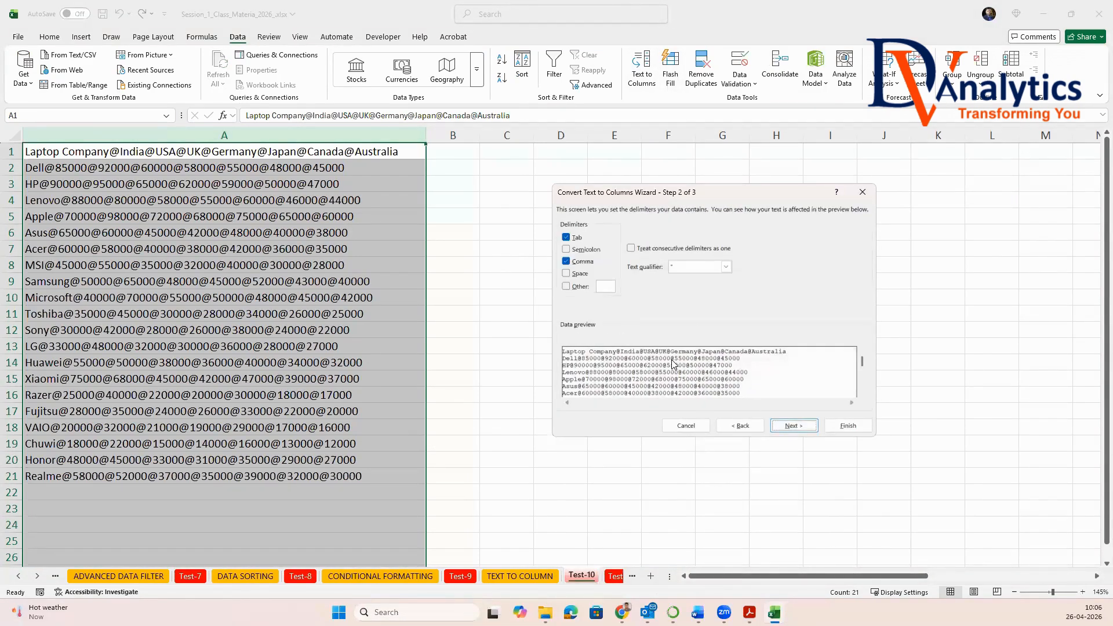
left_click(566, 288)
type("@")
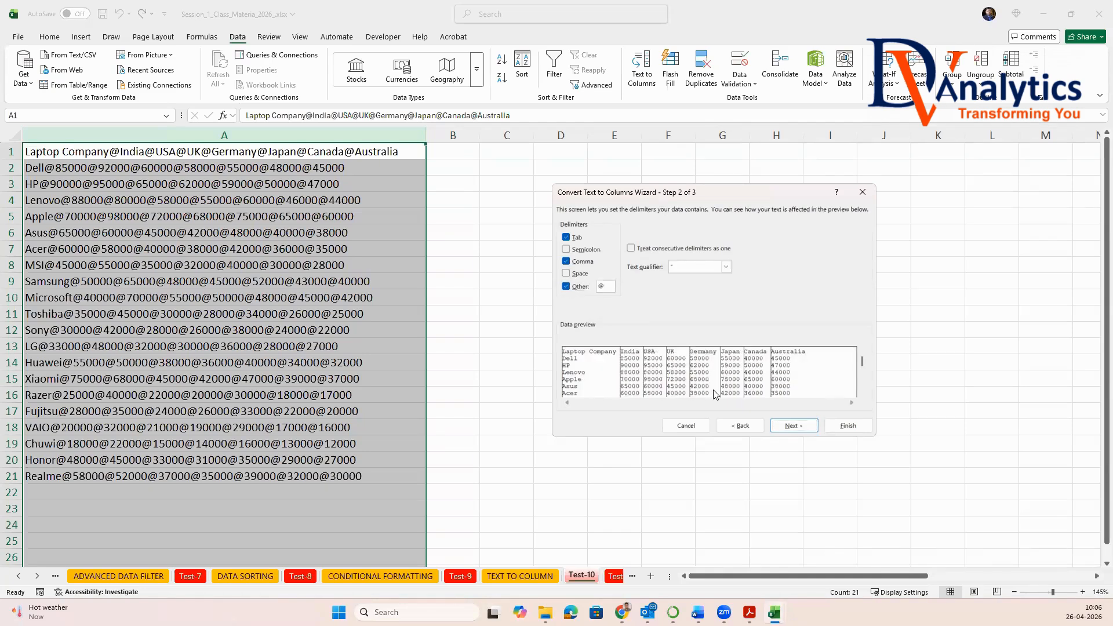
left_click(776, 424)
left_click(848, 425)
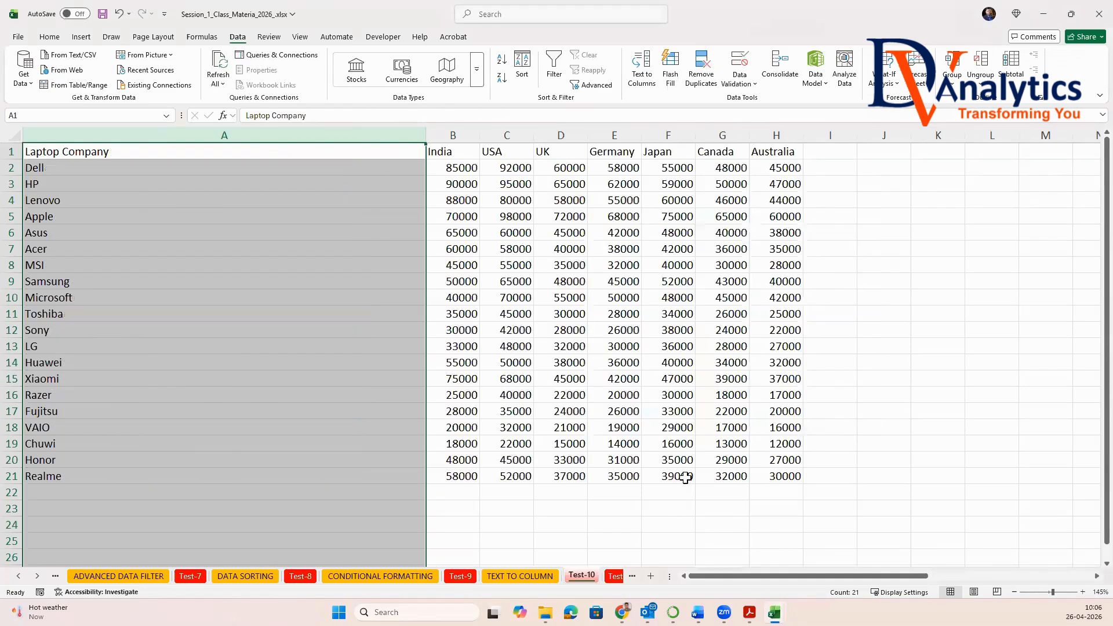
double_click(426, 134)
left_click(427, 134)
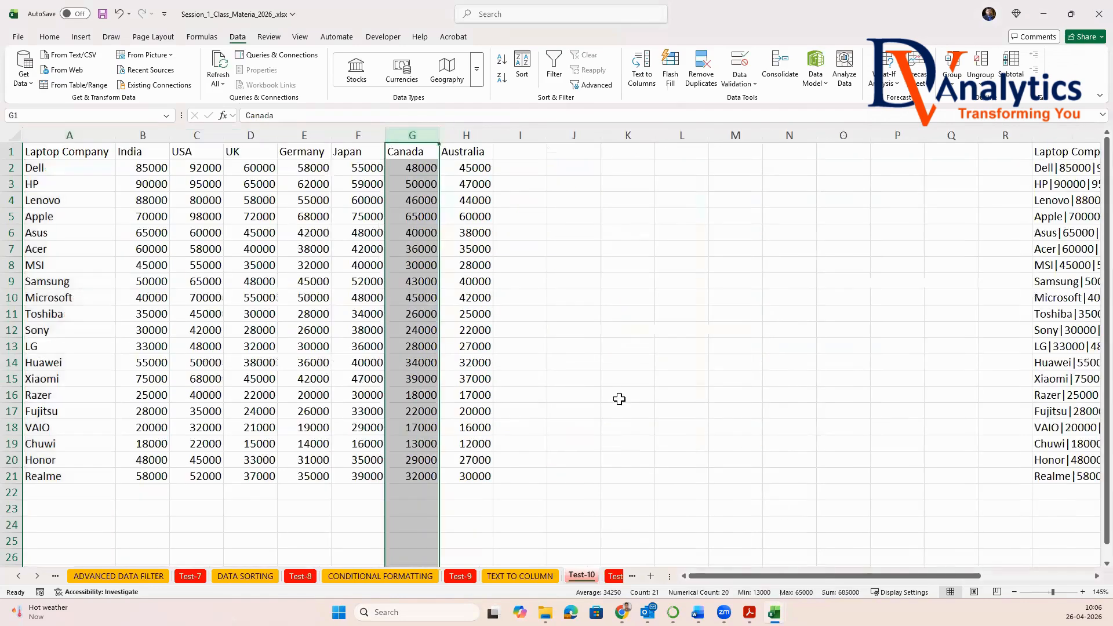
Step: Split the laptop data in column S into separate columns using | as the custom delimiter, and autofit column S
left_click_drag(817, 570, 929, 575)
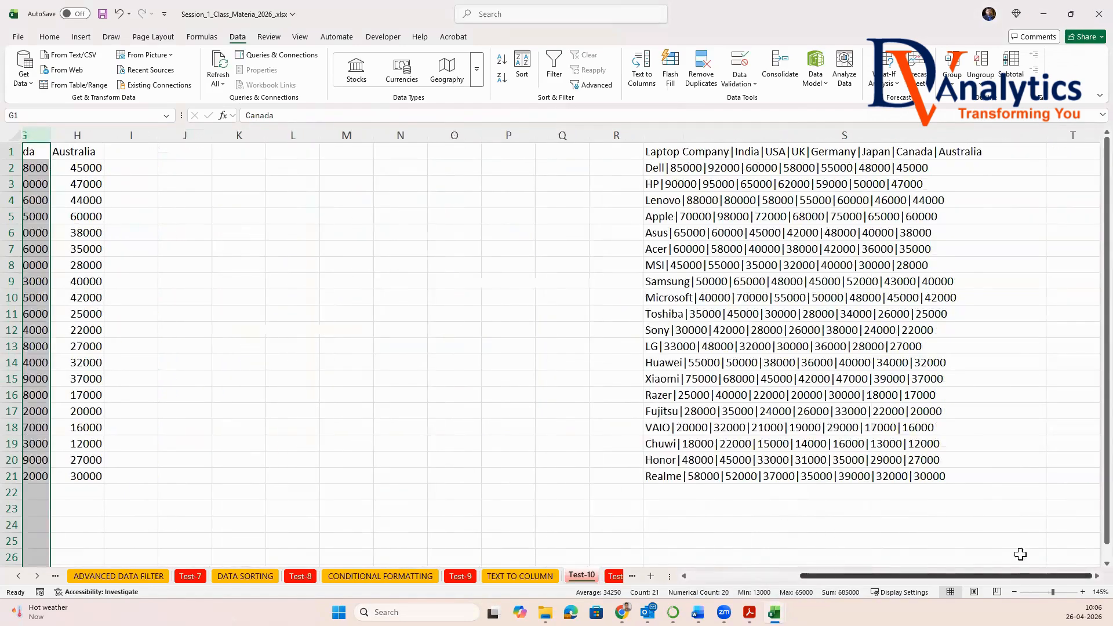
left_click(774, 133)
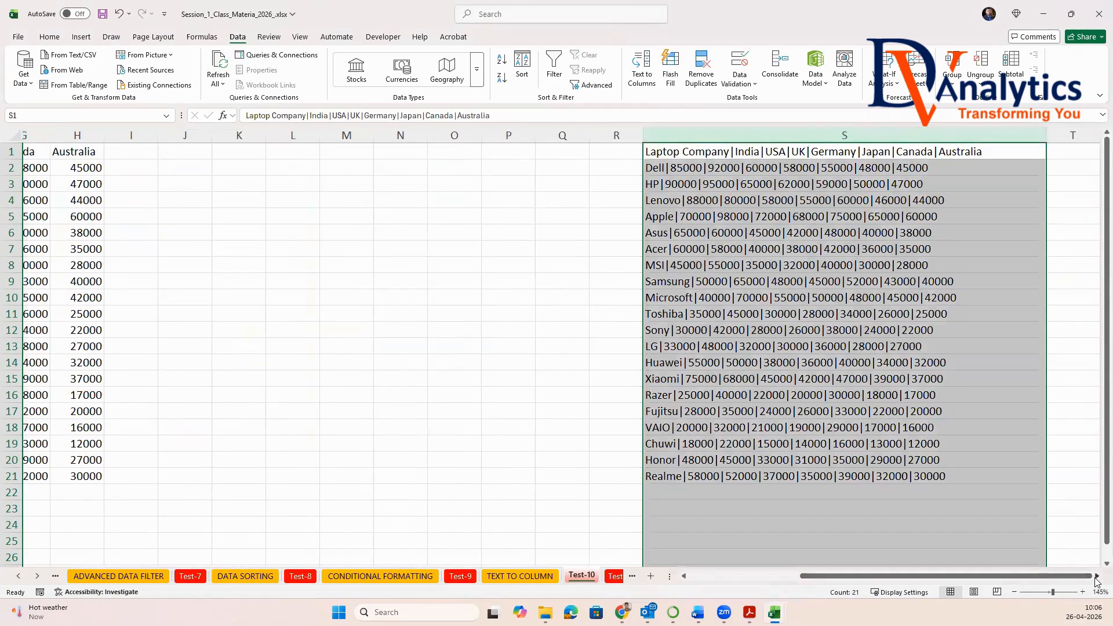
left_click(1097, 577)
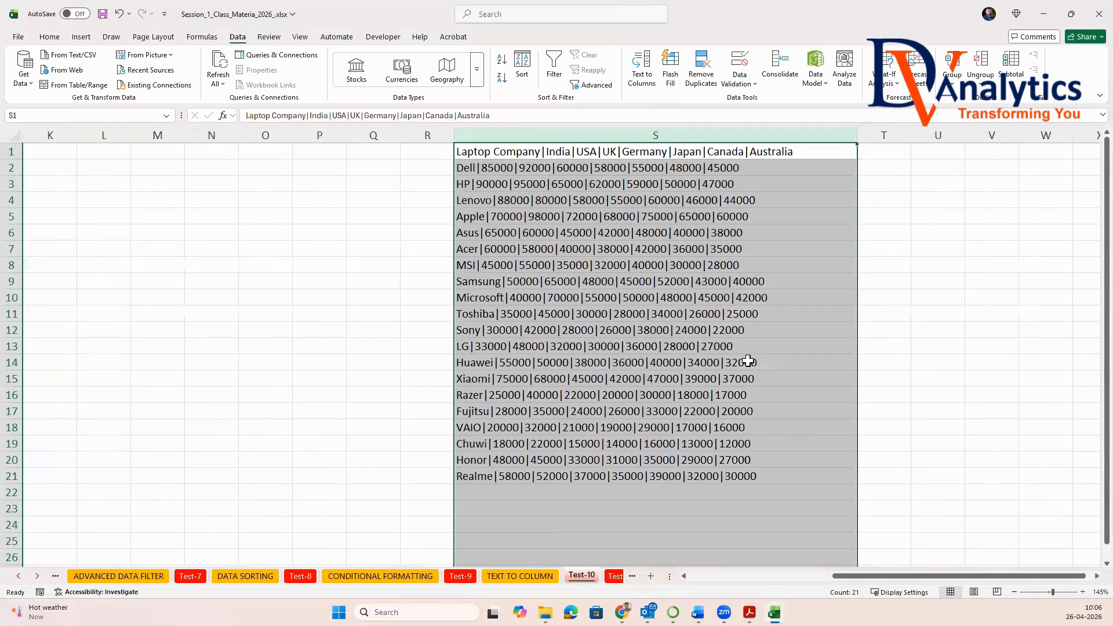
left_click(642, 75)
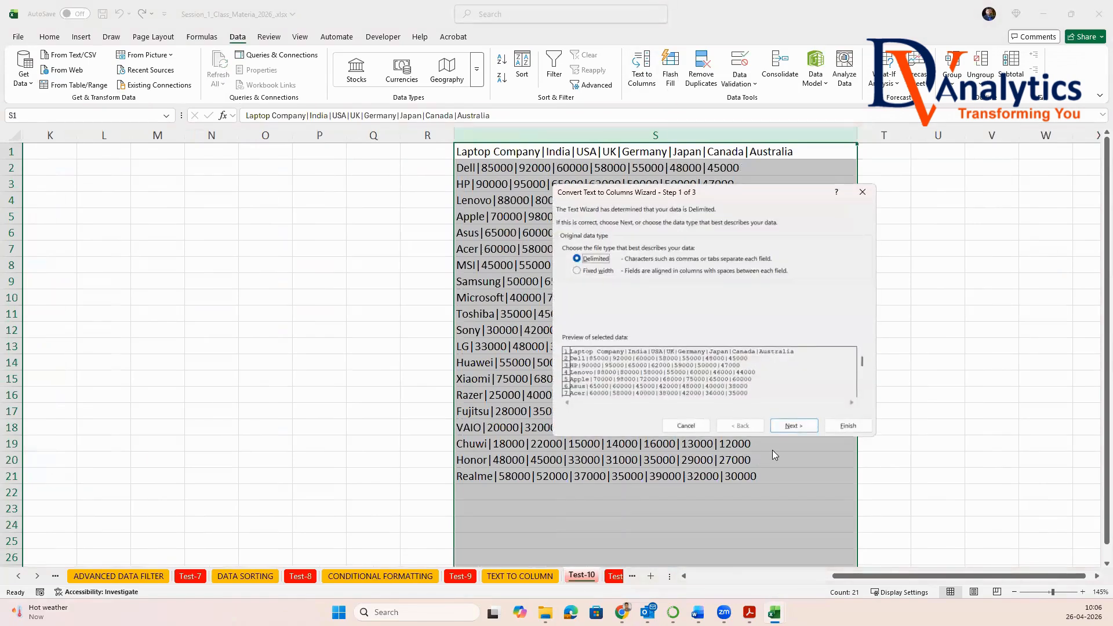
left_click(788, 427)
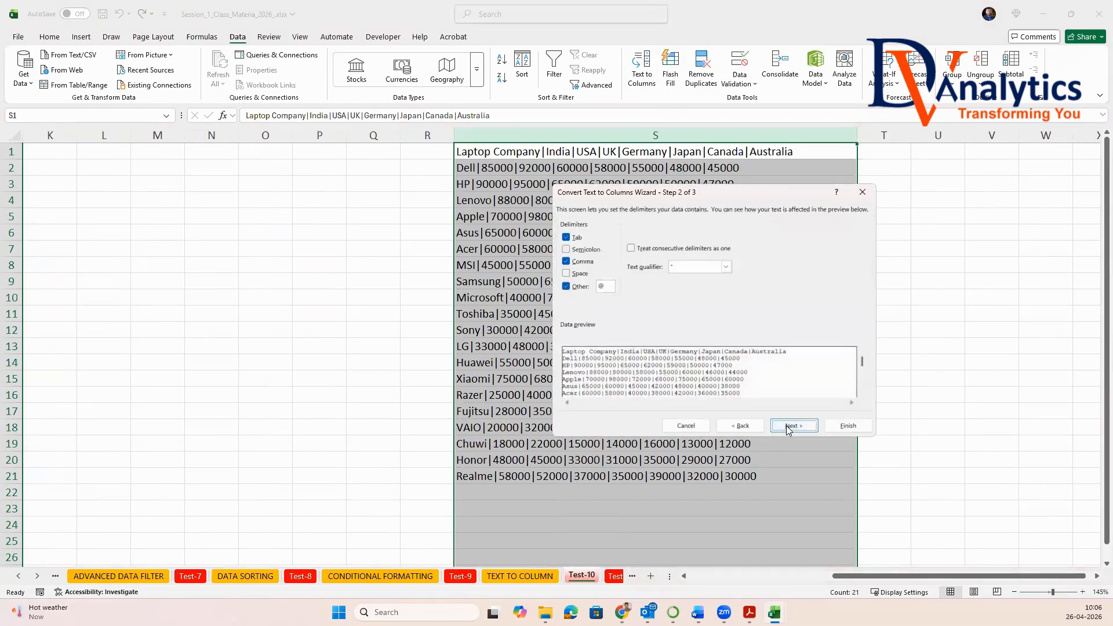
left_click(613, 286)
type("|")
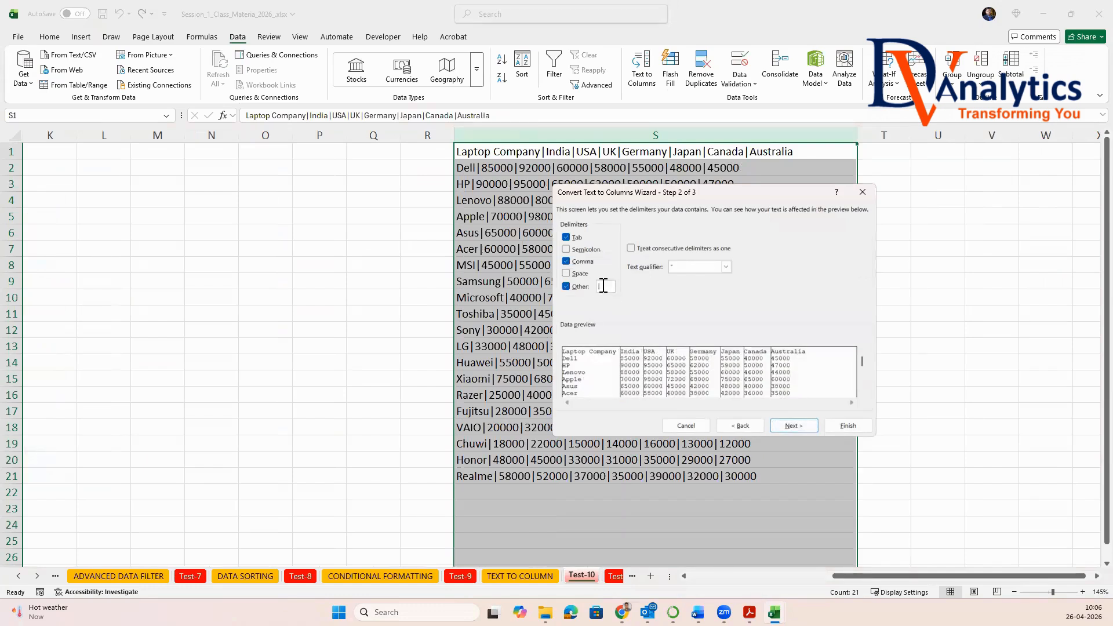
left_click(795, 425)
left_click(848, 426)
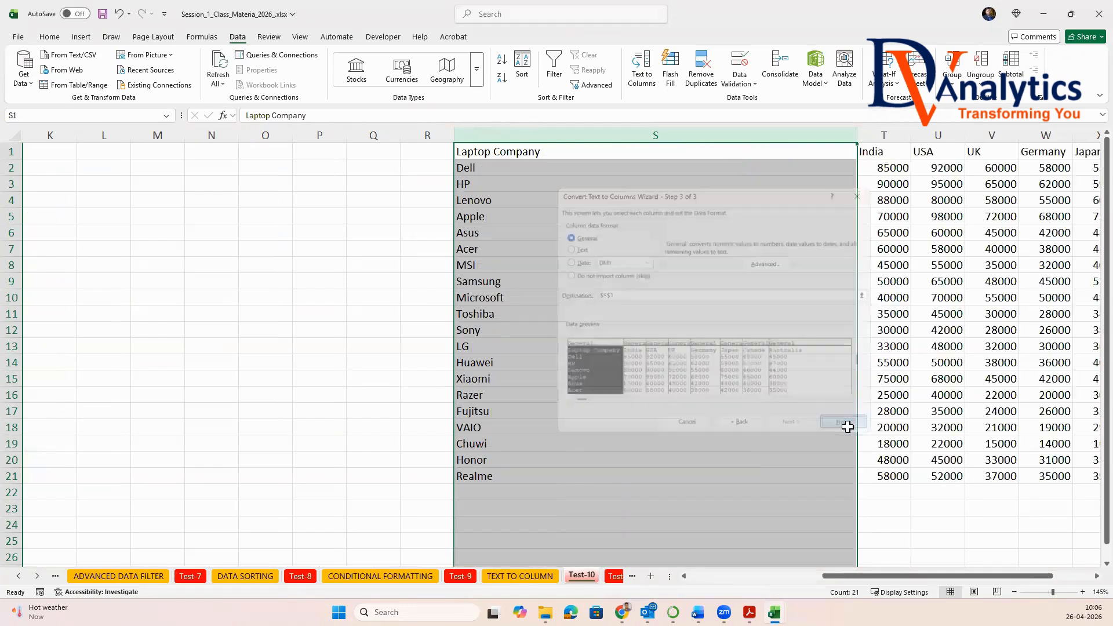
double_click(857, 144)
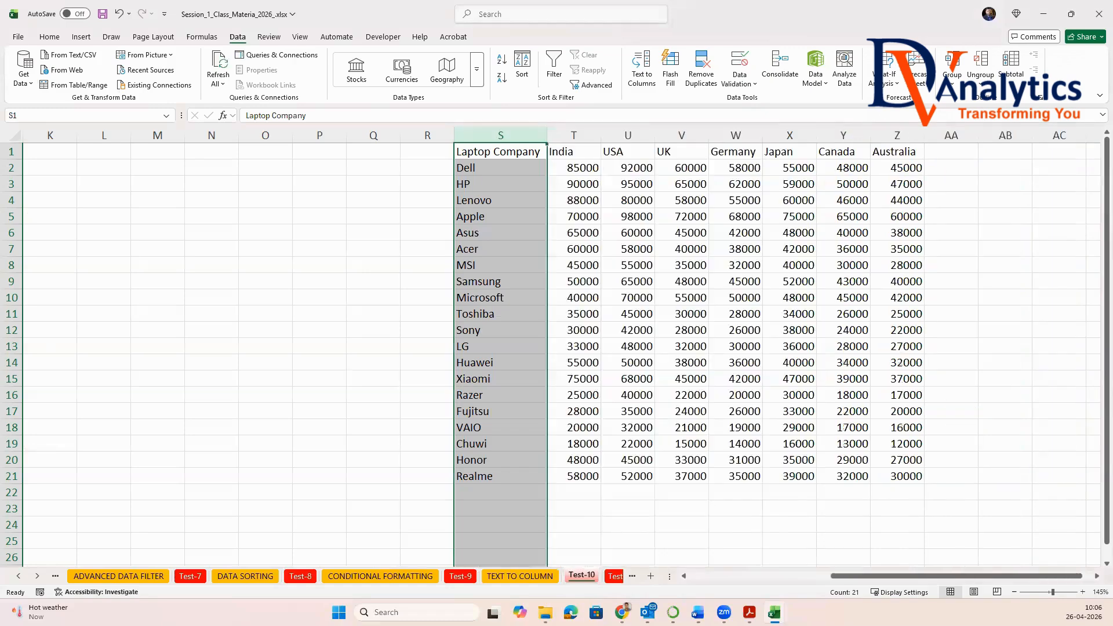
Step: On the Test-11 sheet, split the comma-delimited usage data in column A into separate columns and autofit column A
left_click(615, 580)
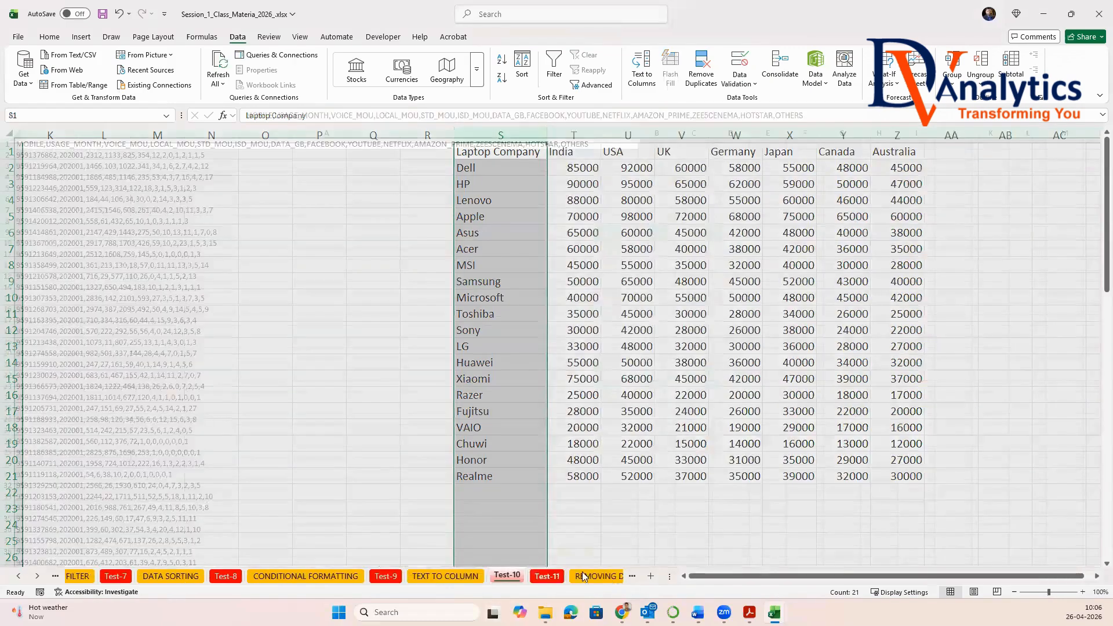
scroll(354, 302, "up", 4, "ctrl")
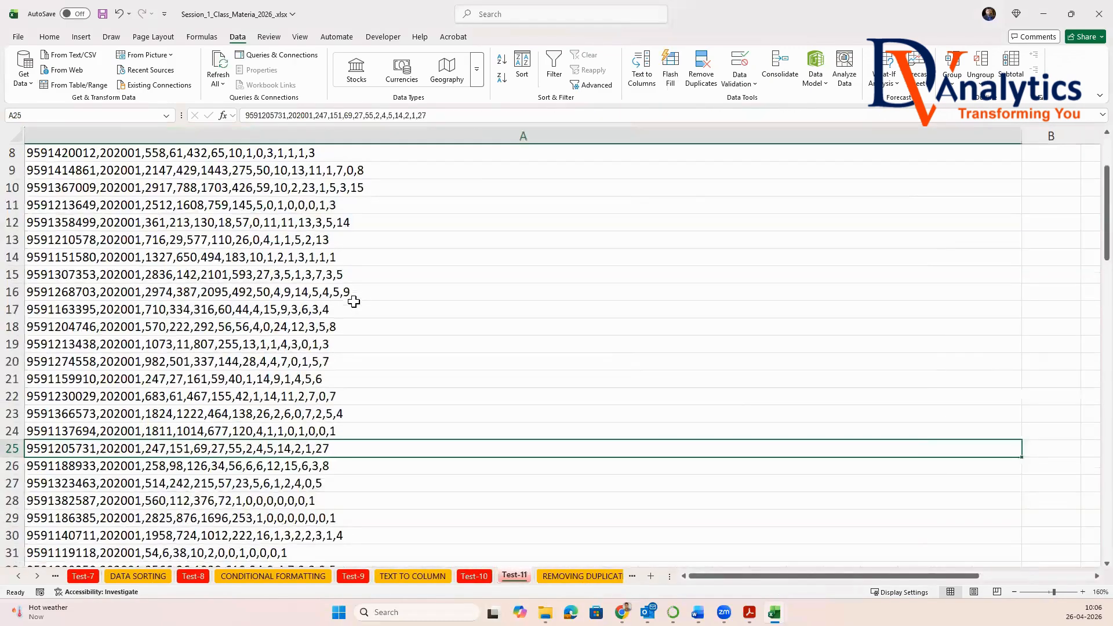
scroll(355, 298, "up", 3)
left_click(250, 131)
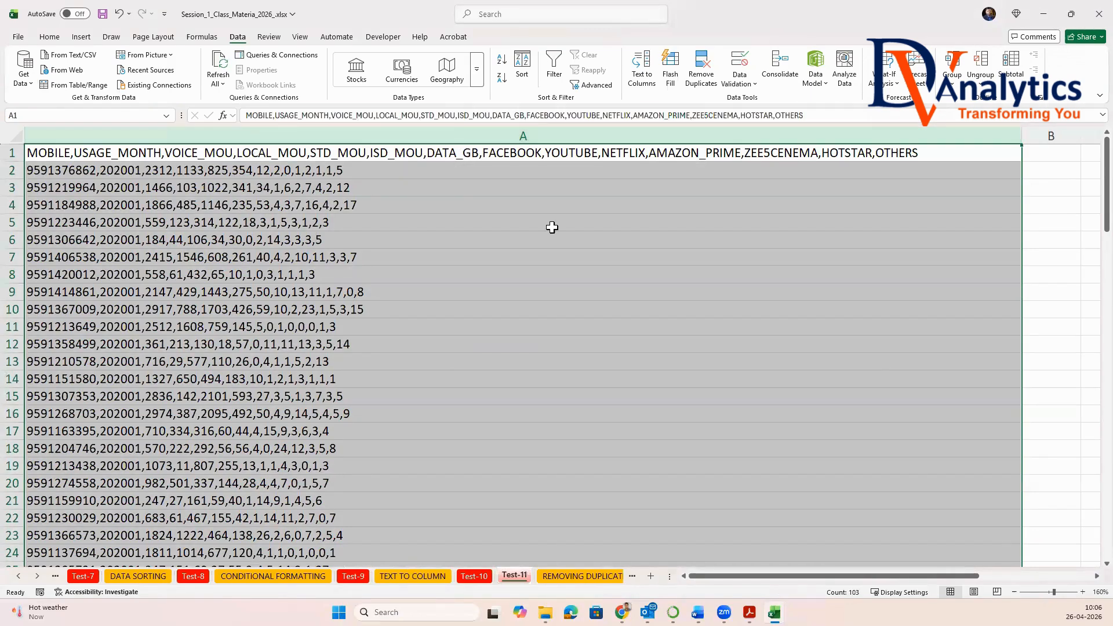
left_click(644, 79)
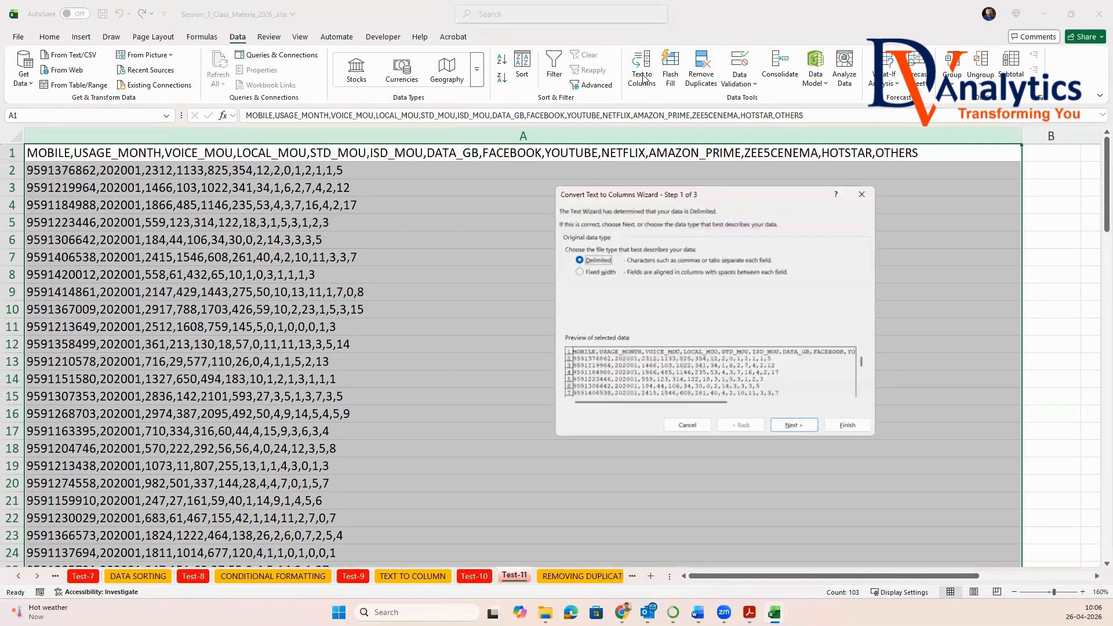
left_click(783, 426)
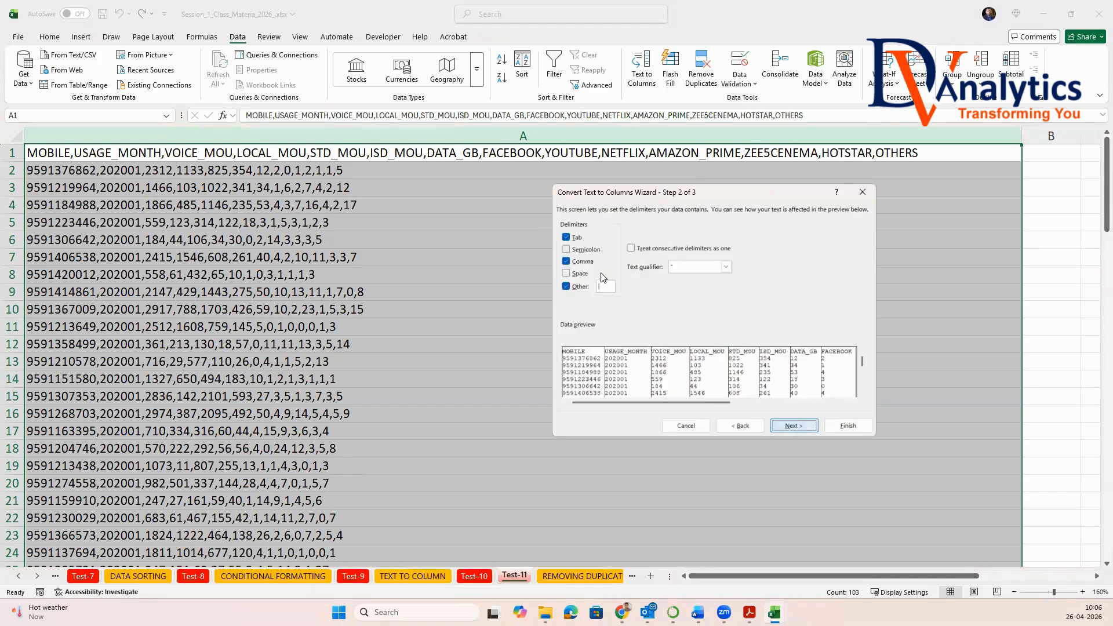
left_click(794, 425)
left_click(847, 426)
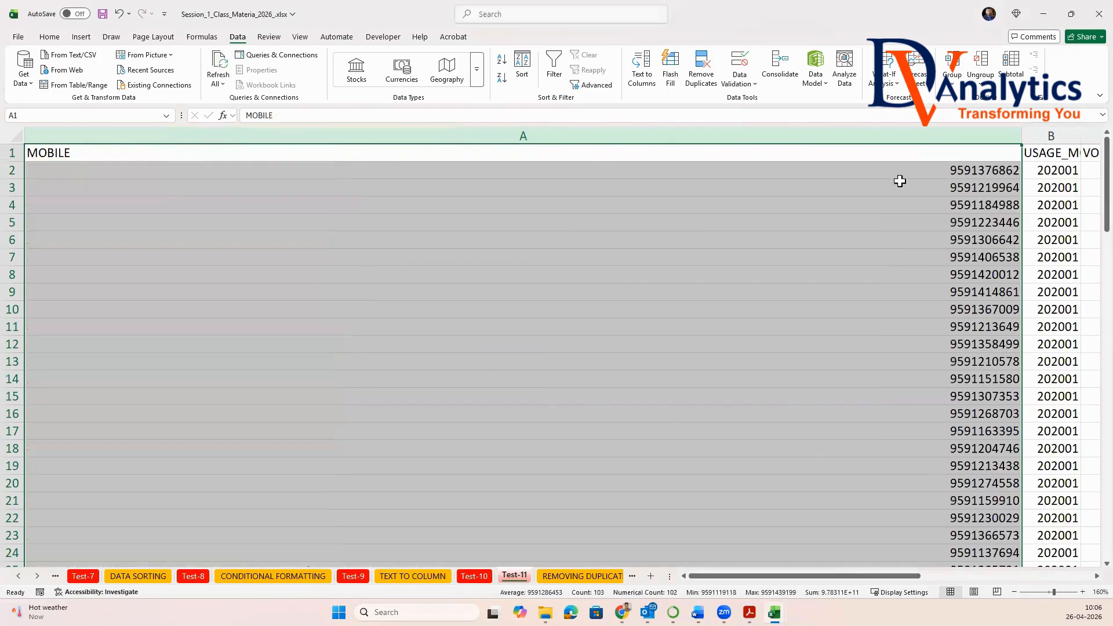
double_click(1022, 135)
left_click(777, 187)
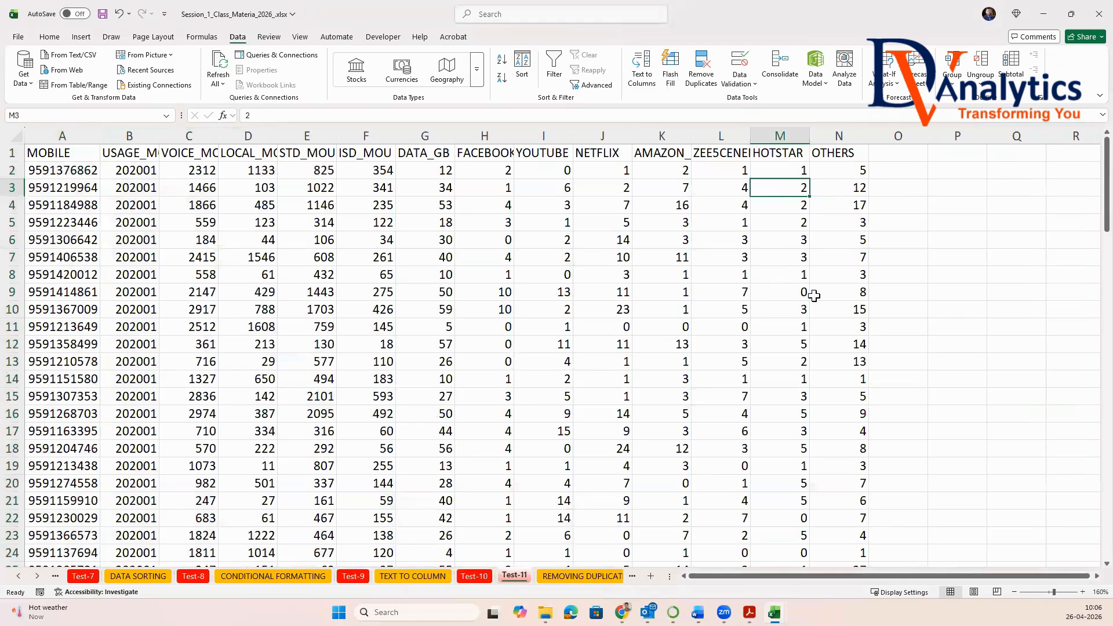
Step: On the REMOVING DUPLICATES sheet, copy the Stu_Name list from column C into column F
left_click(601, 577)
left_click(418, 365)
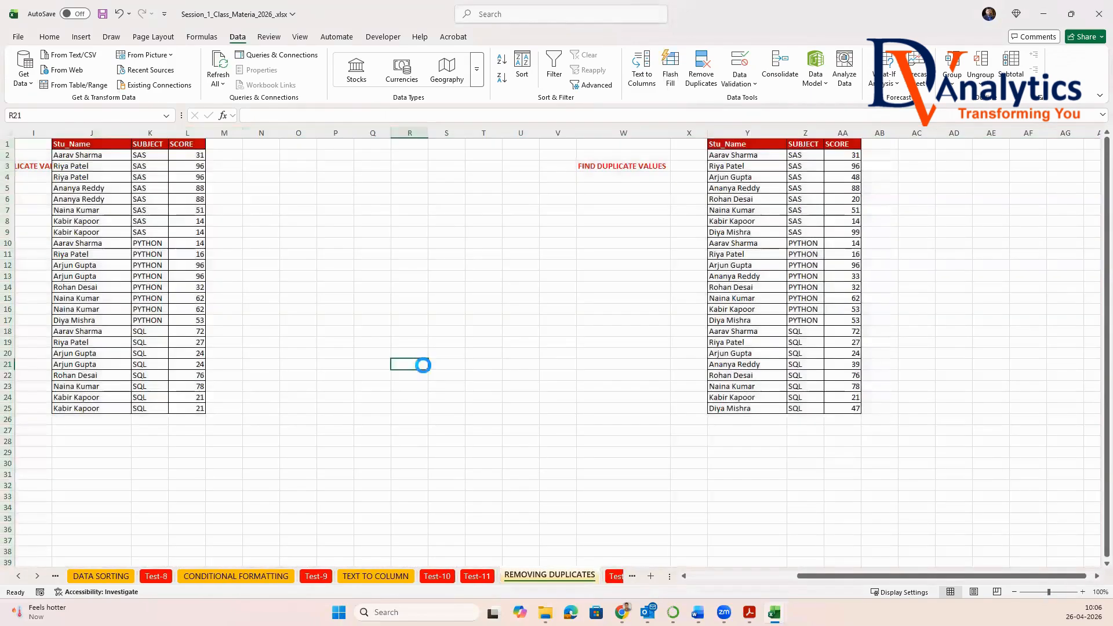
scroll(423, 365, "up", 2)
left_click_drag(824, 578, 684, 574)
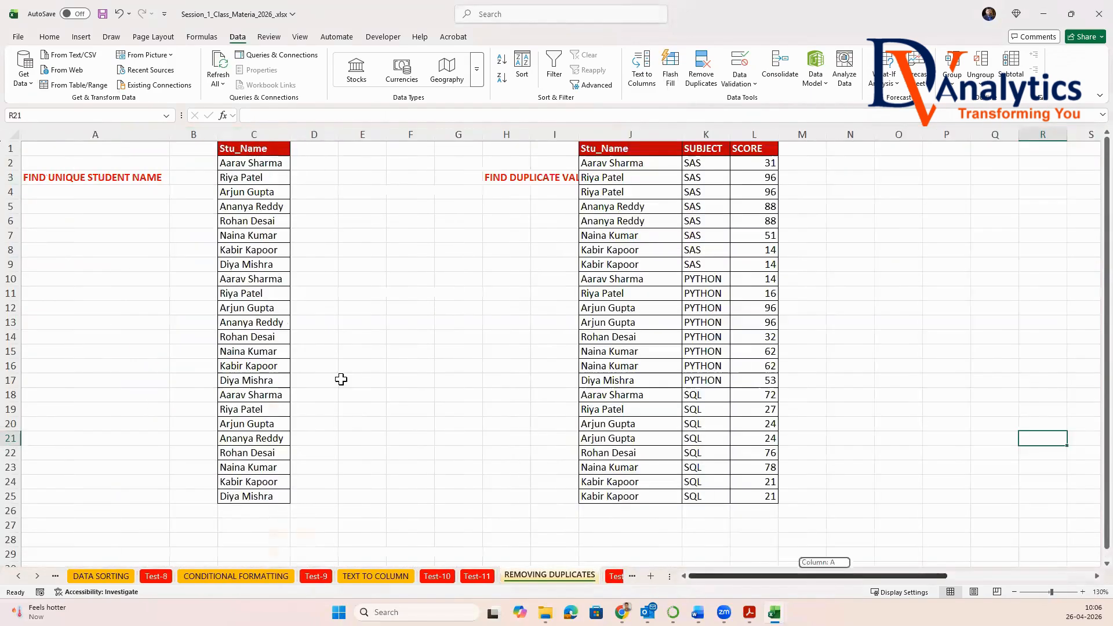
left_click(263, 134)
key("ctrl+c")
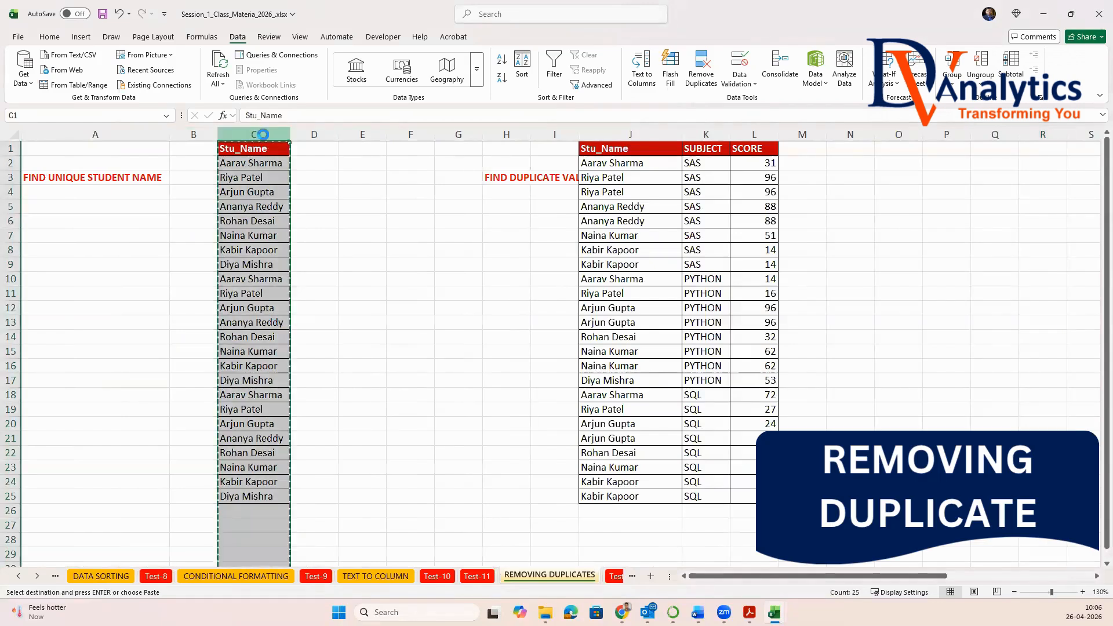
left_click(411, 134)
key("ctrl+v")
left_click(261, 132)
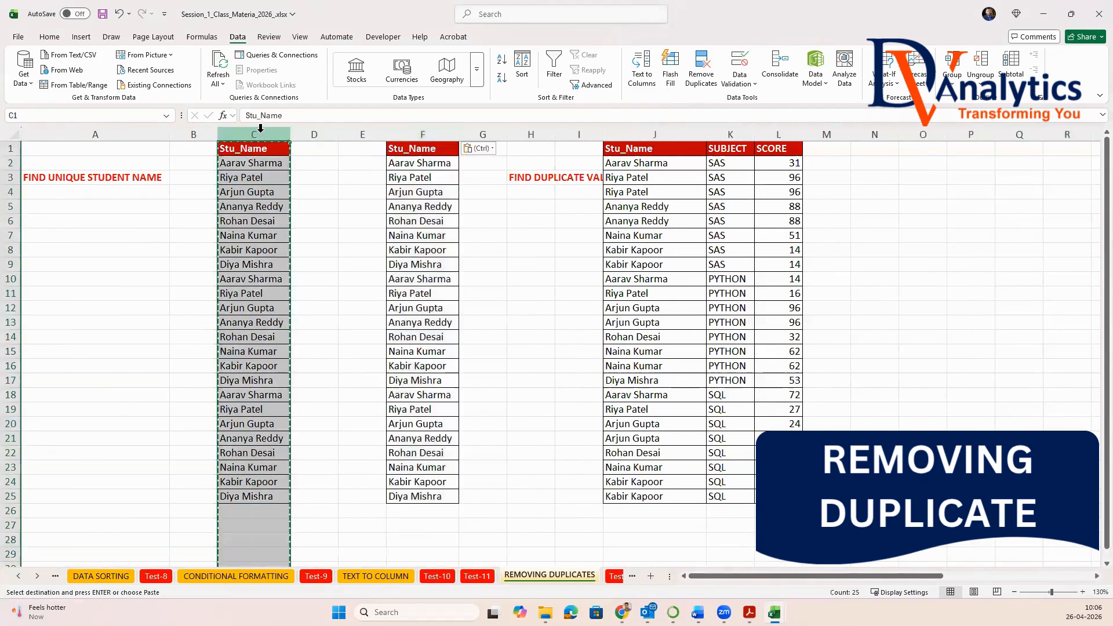
key("Escape")
Step: Remove the duplicate values from the copied Stu_Name list in column F, treating the first row as a header
left_click(426, 128)
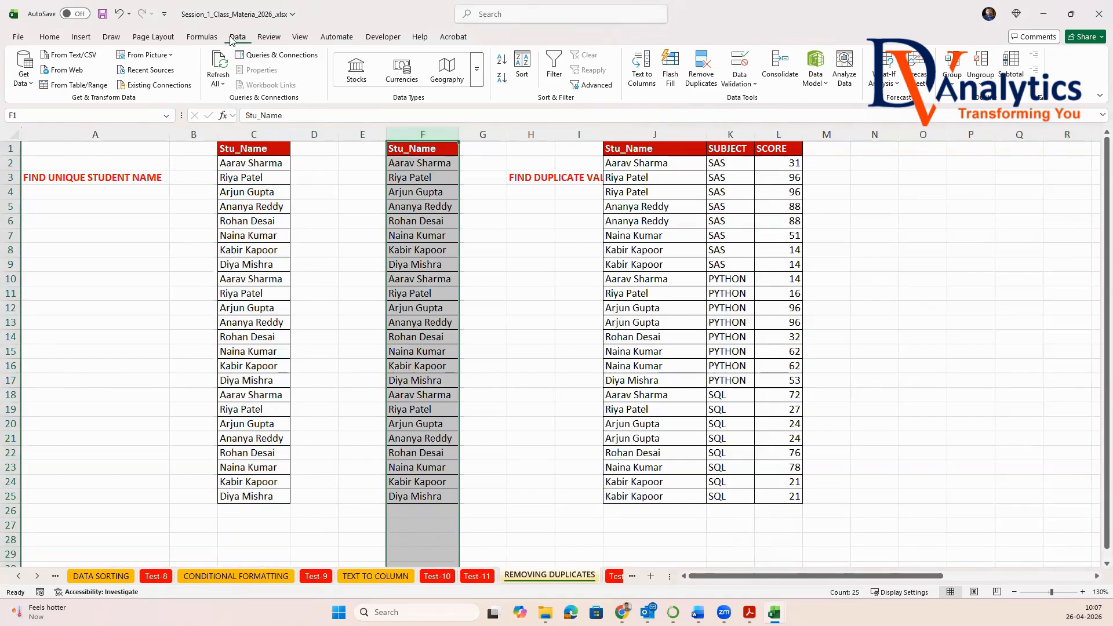
left_click(709, 85)
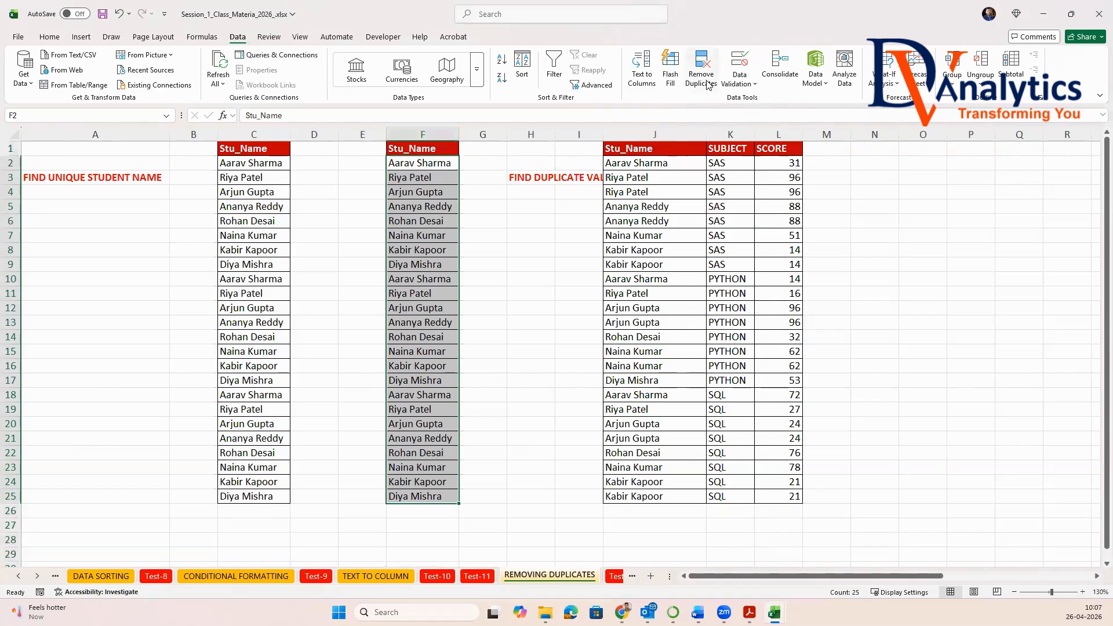
left_click(1031, 549)
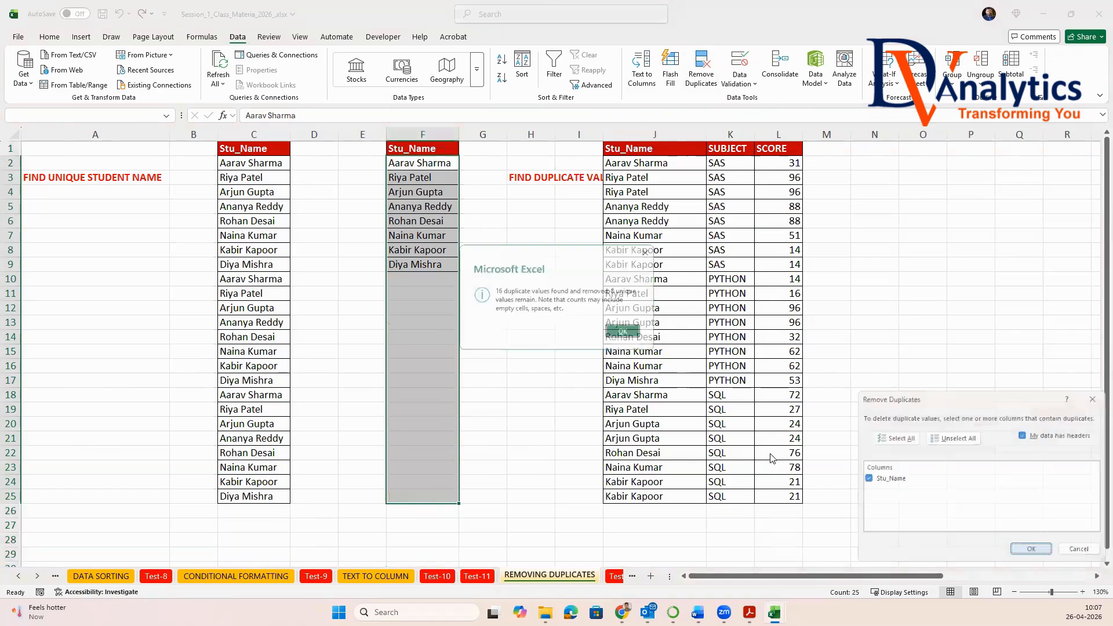
left_click(634, 338)
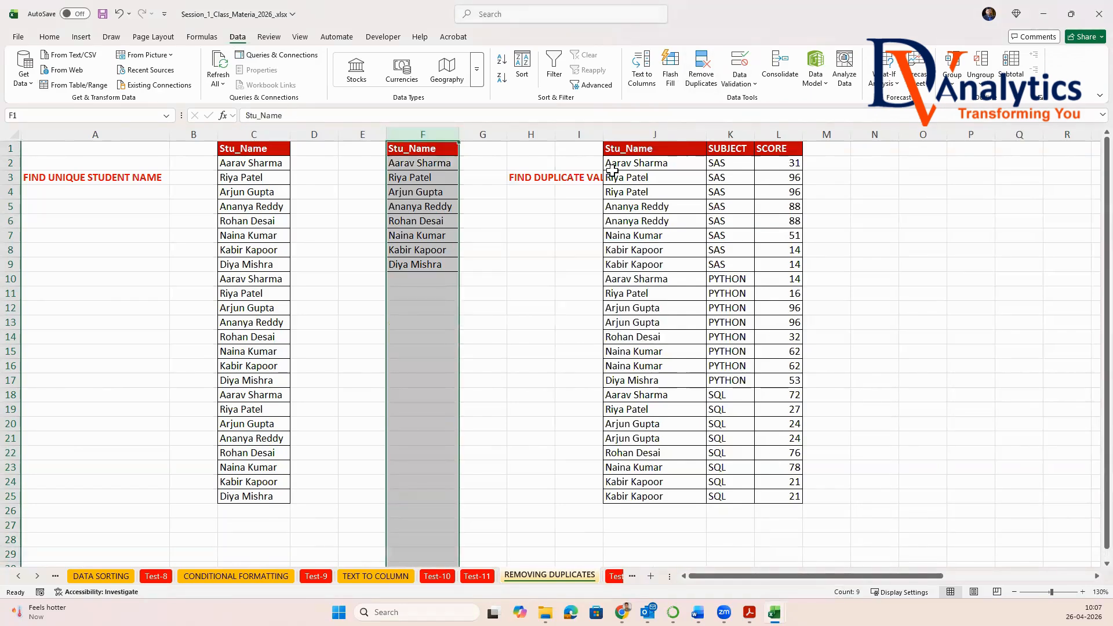
Step: Autofit column H and copy the Stu_Name, SUBJECT and SCORE table from columns J:L to a new table starting at column O
double_click(555, 134)
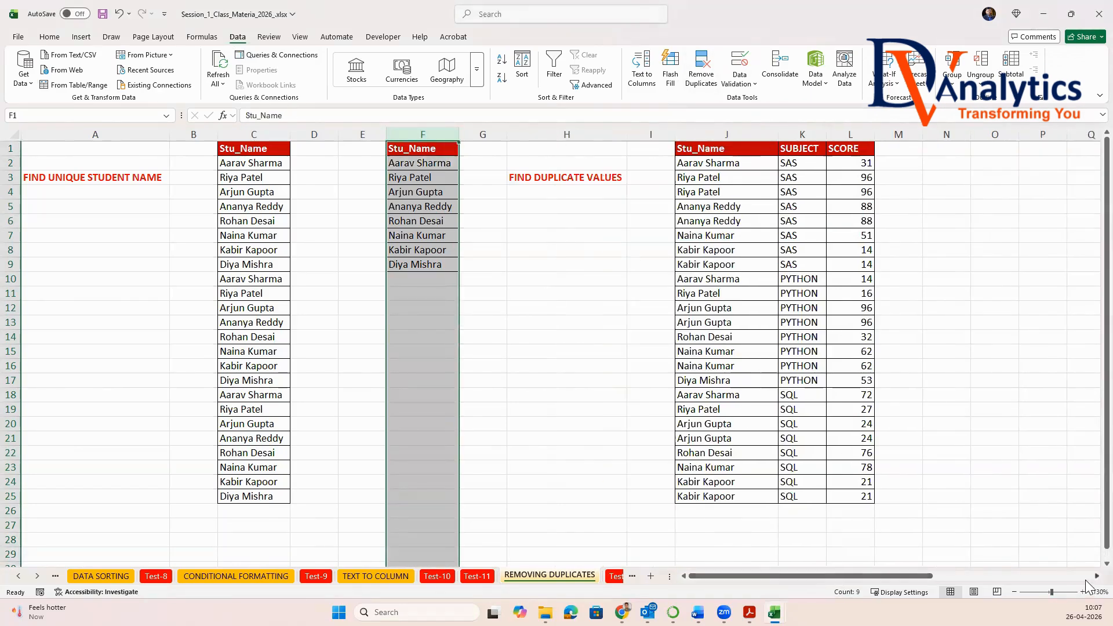
scroll(448, 174, "right", 5)
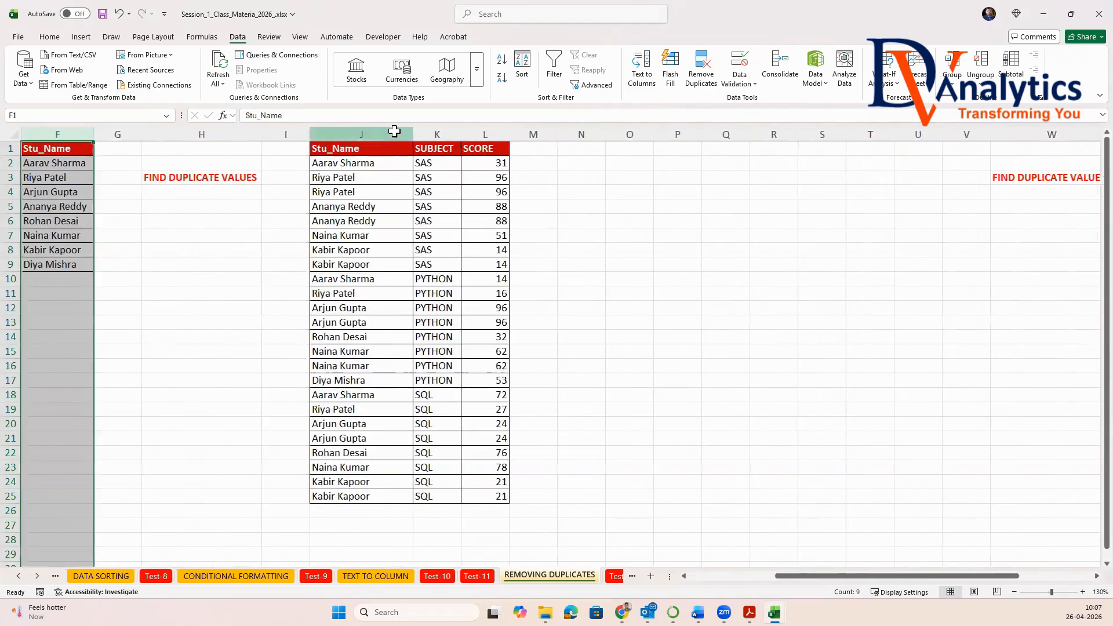
left_click_drag(392, 133, 472, 136)
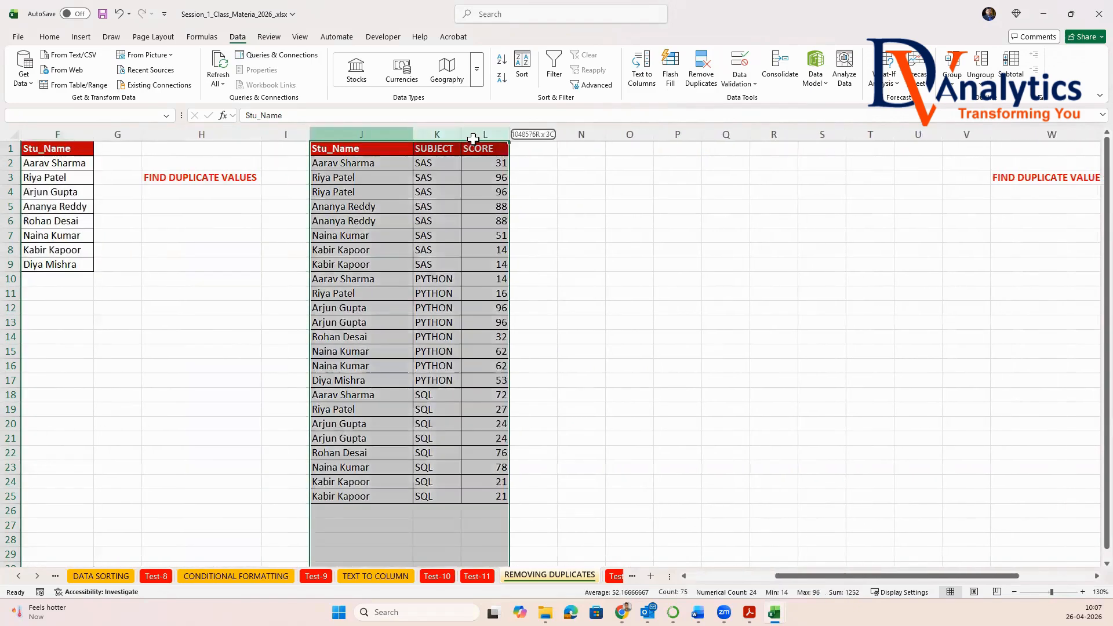
key("ctrl+c")
left_click(630, 135)
key("ctrl+v")
left_click(899, 228)
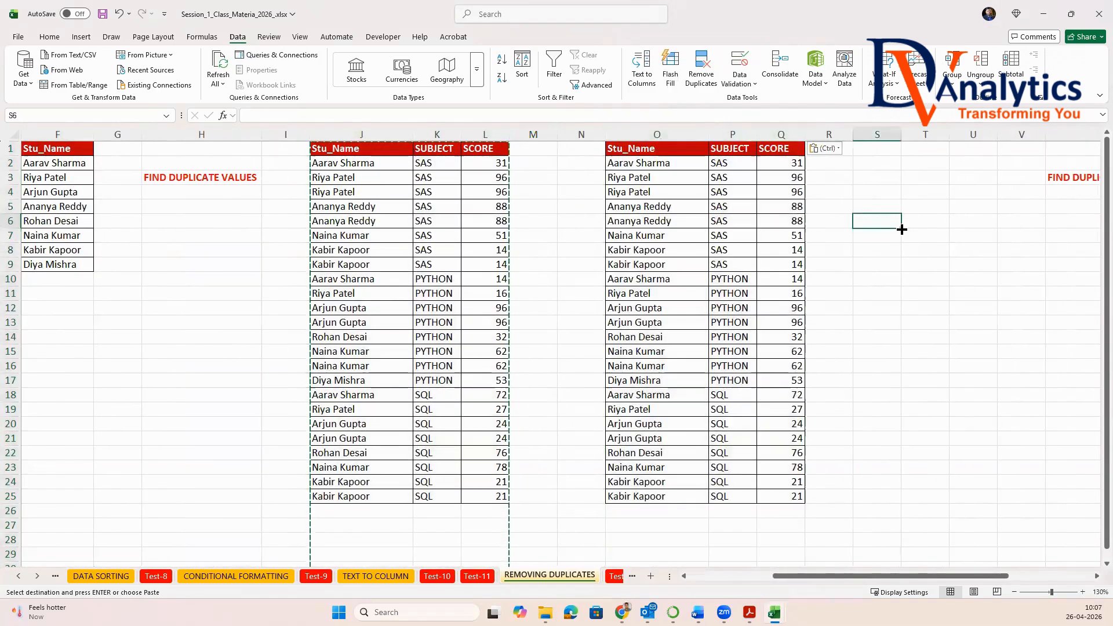
key("Escape")
left_click(872, 251)
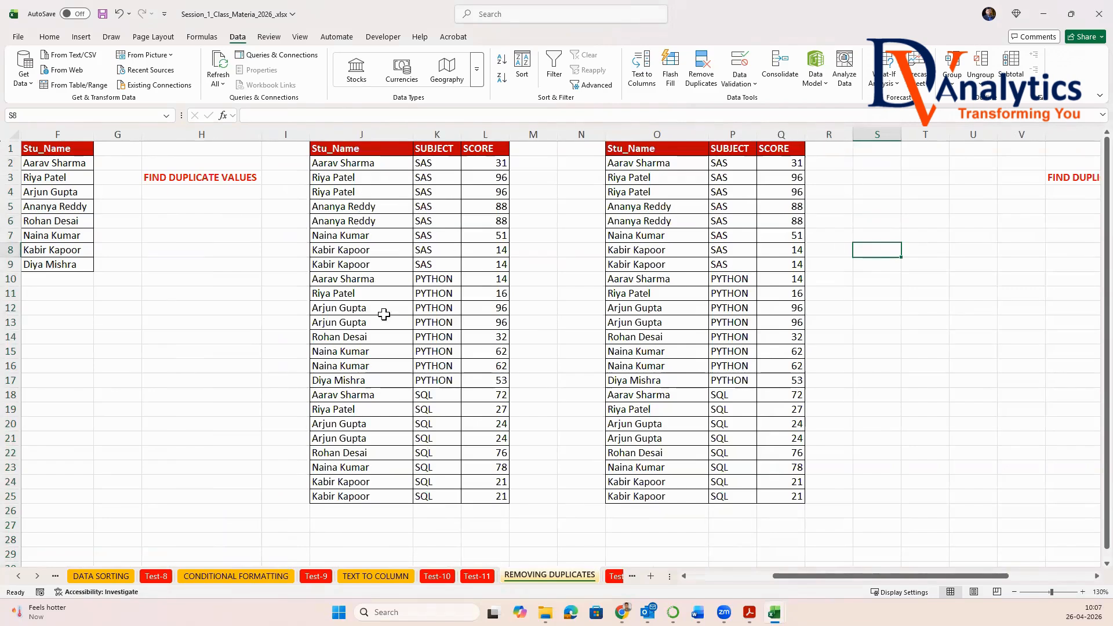
Step: Fill the repeated SAS records in rows 4, 6 and 9 of the table in columns J:L with yellow
left_click_drag(355, 191, 494, 191)
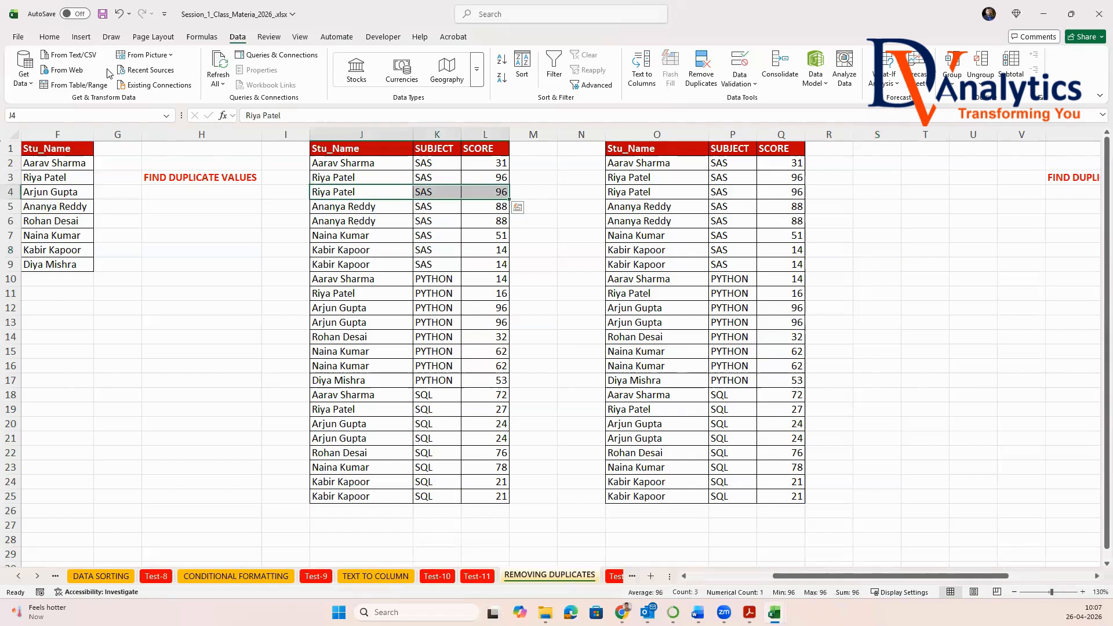
left_click(49, 37)
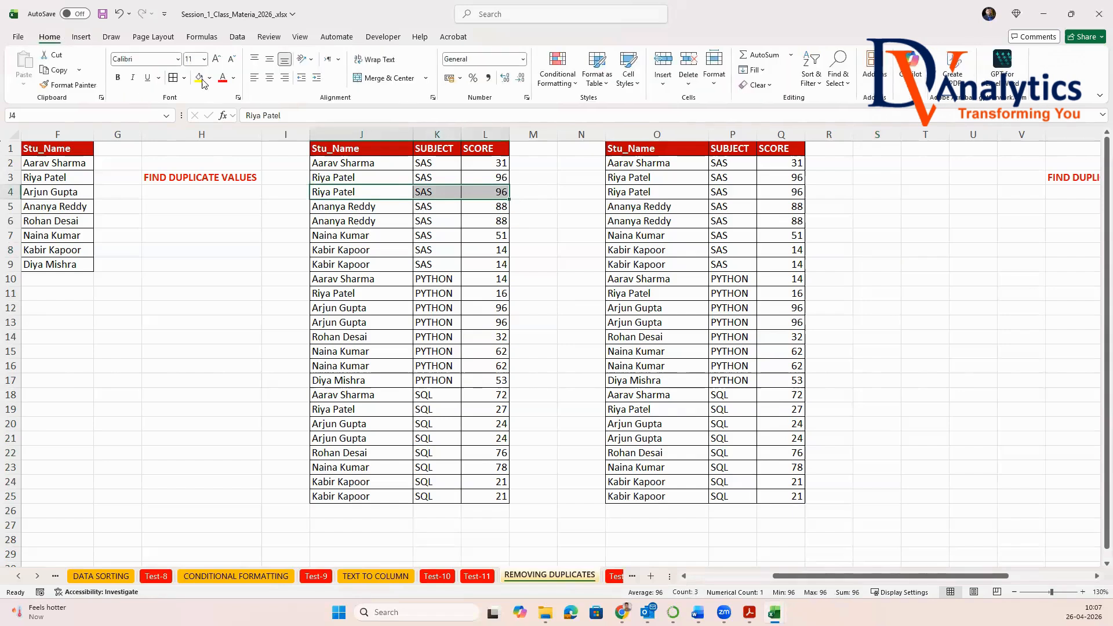
left_click(199, 77)
left_click_drag(357, 221, 490, 220)
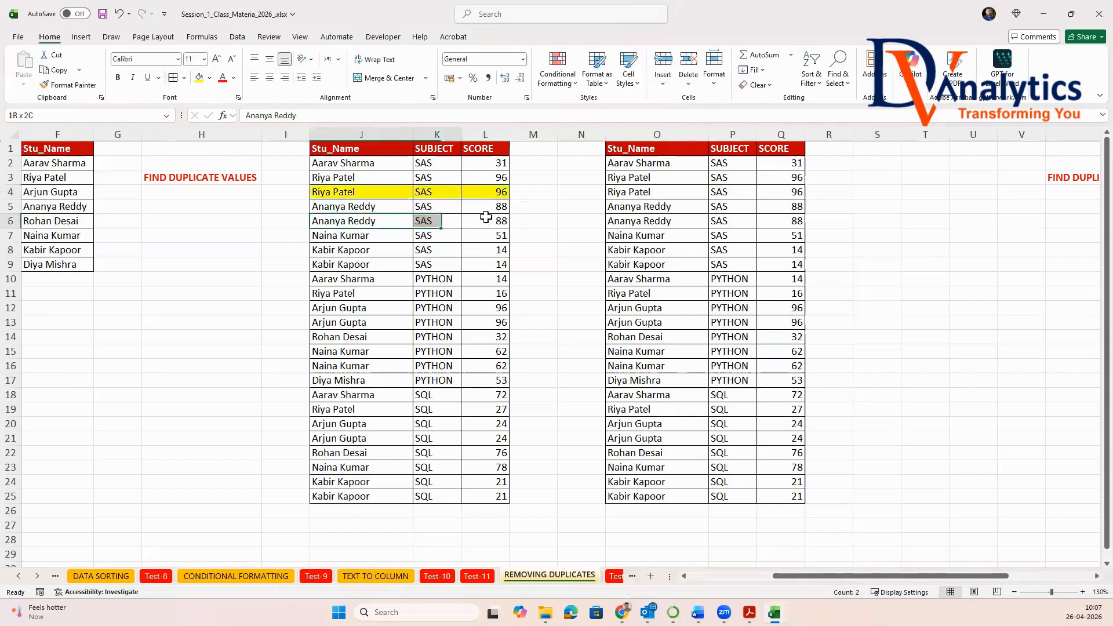
left_click(199, 77)
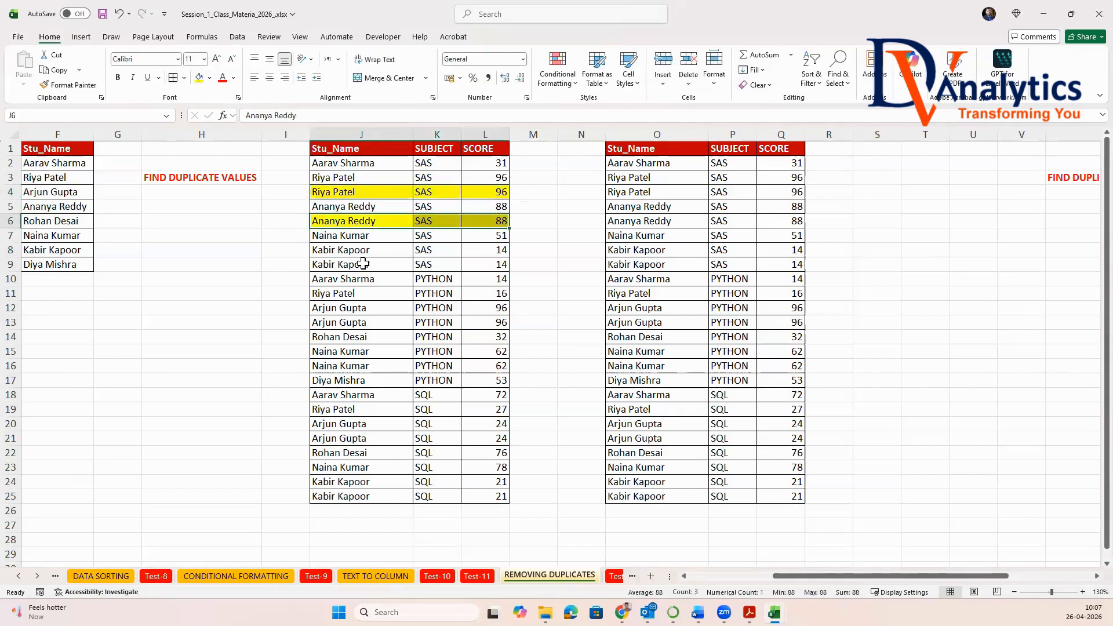
left_click_drag(362, 264, 487, 264)
left_click(199, 77)
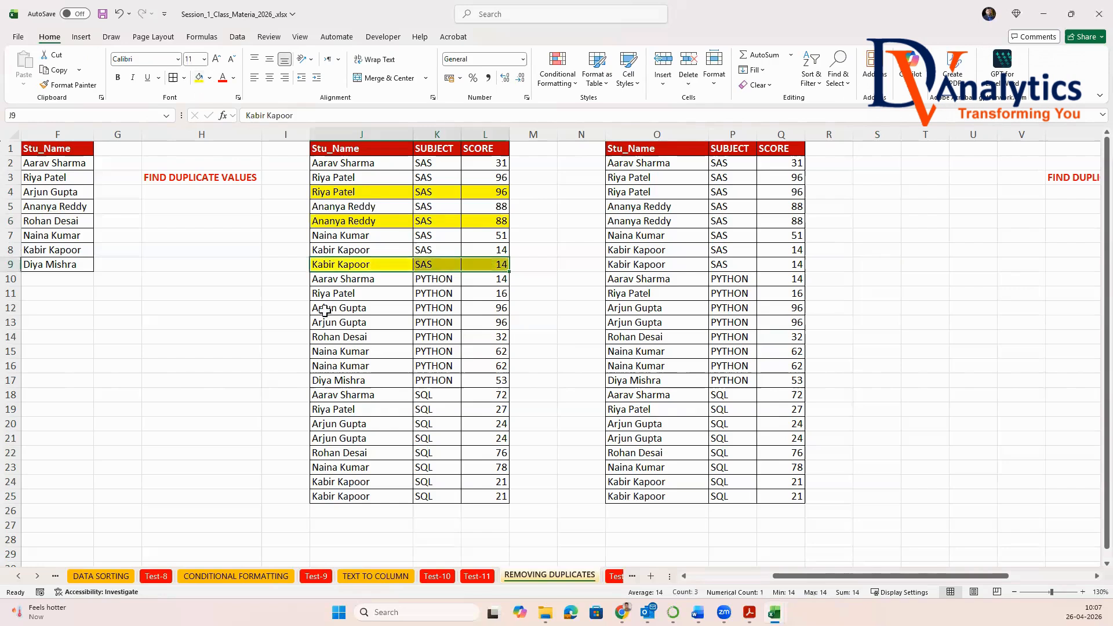
Step: Fill the repeated PYTHON records in rows 13 and 16 of the table in columns J:L with yellow
left_click_drag(348, 322, 490, 322)
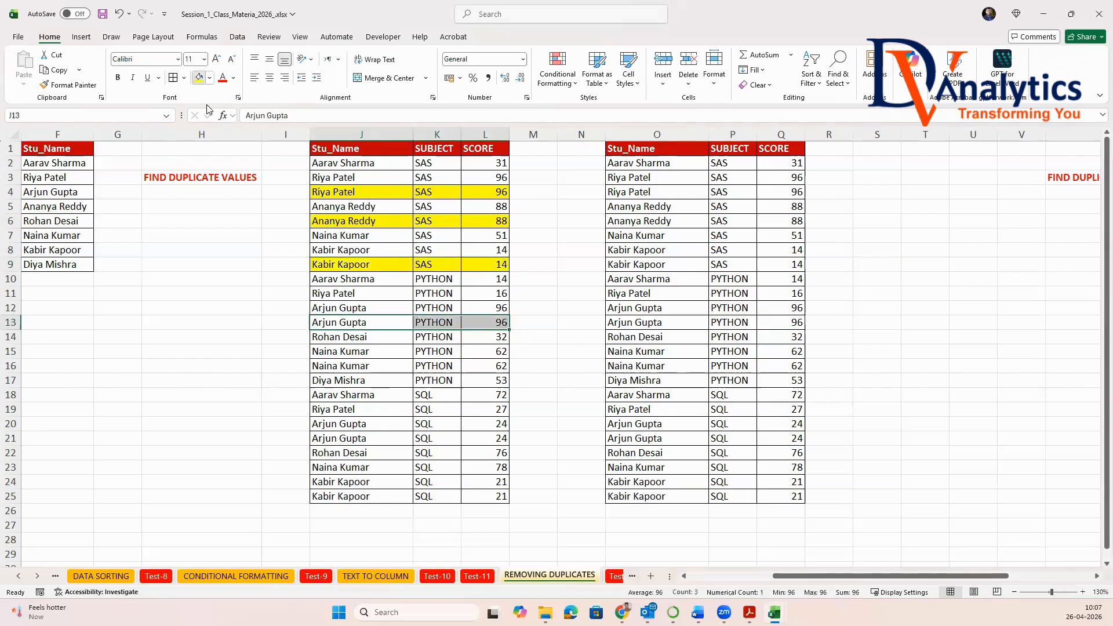
left_click(199, 77)
left_click(376, 371)
left_click_drag(438, 363, 490, 365)
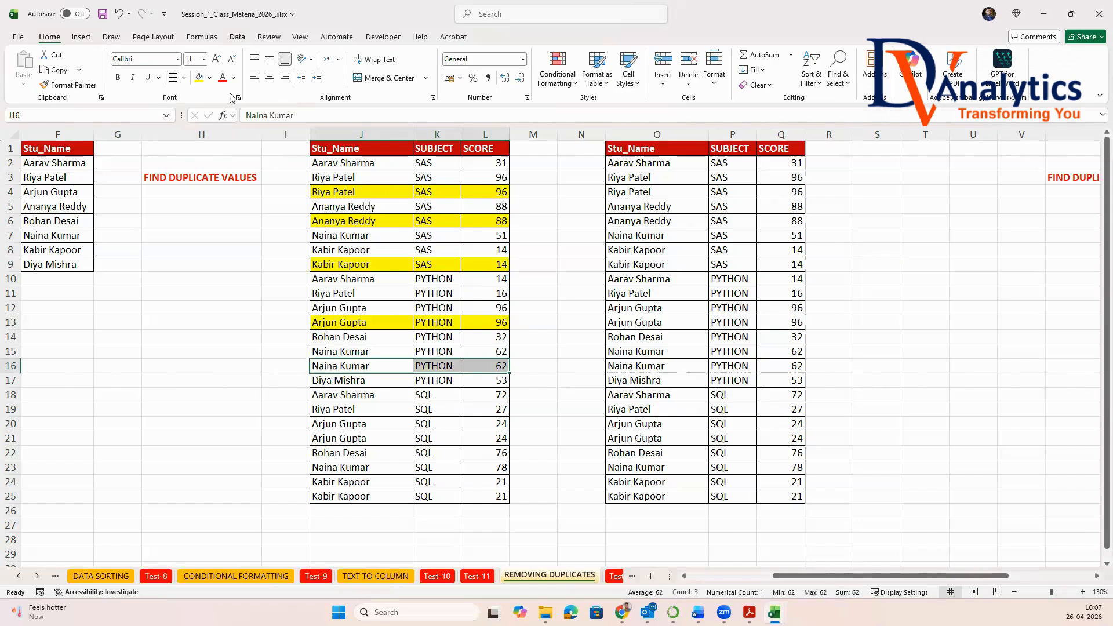
left_click(199, 77)
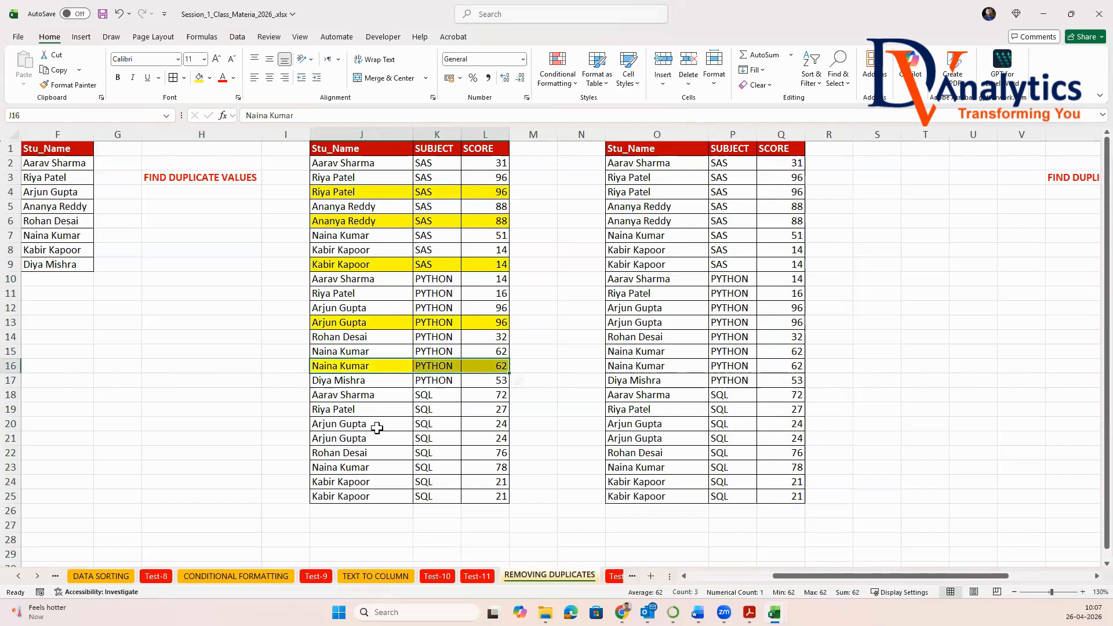
Step: Fill the repeated SQL records in rows 21 and 25 of the table in columns J:L with yellow
left_click_drag(359, 438, 487, 439)
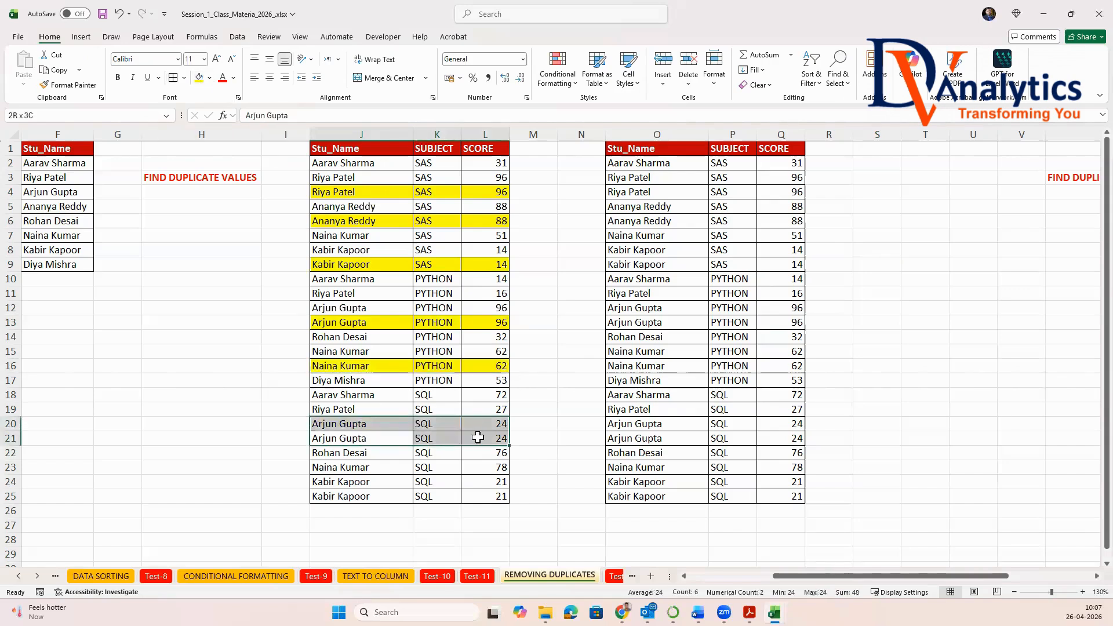
left_click(199, 77)
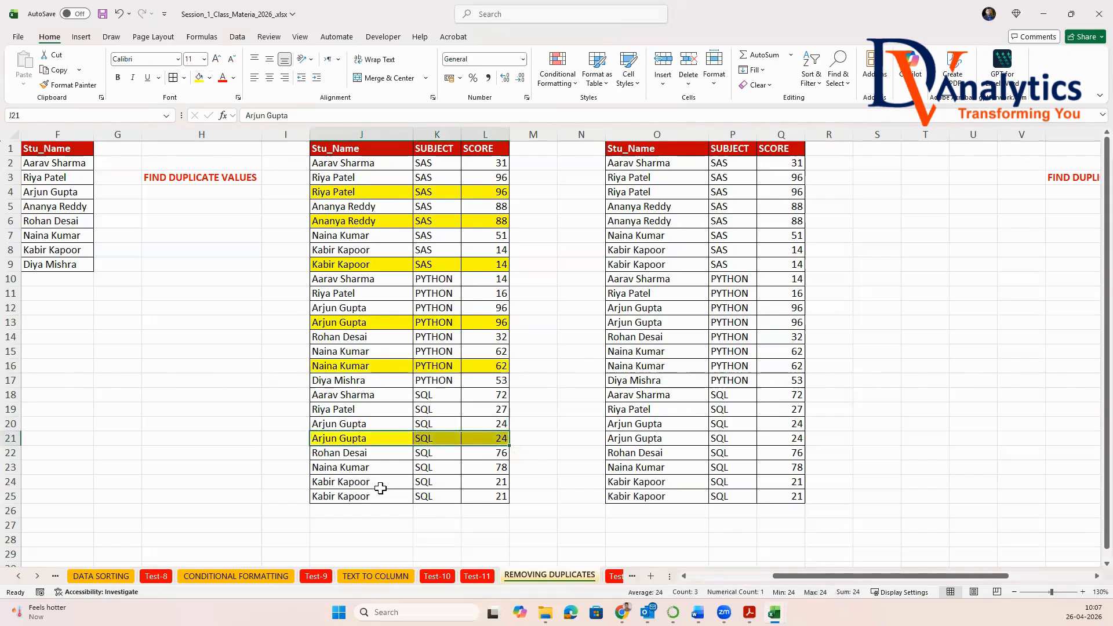
left_click_drag(380, 493, 492, 496)
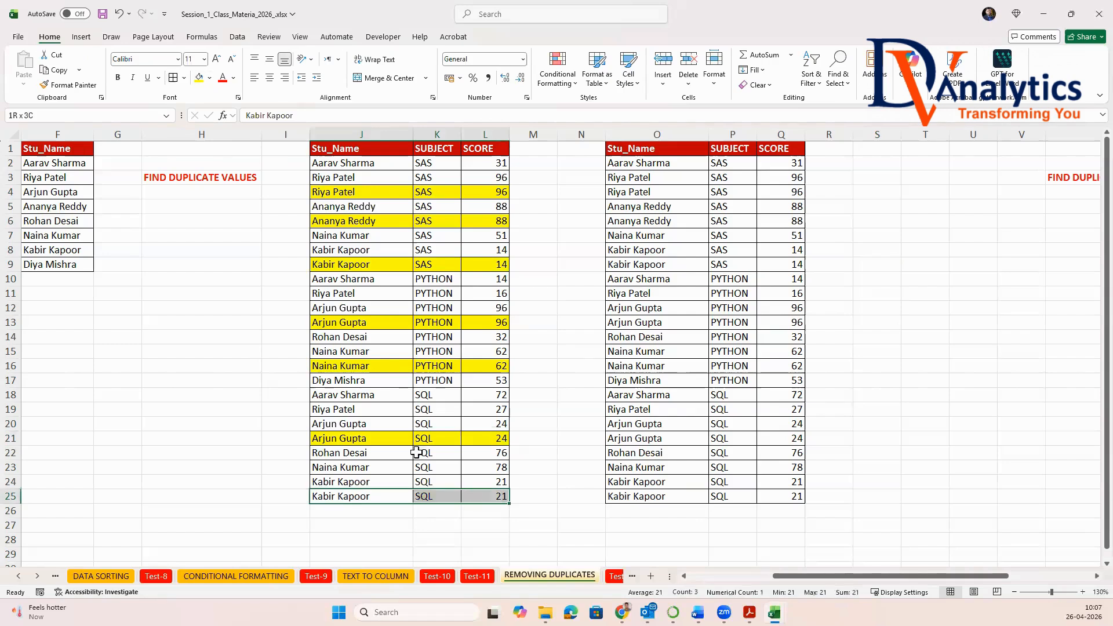
left_click(199, 78)
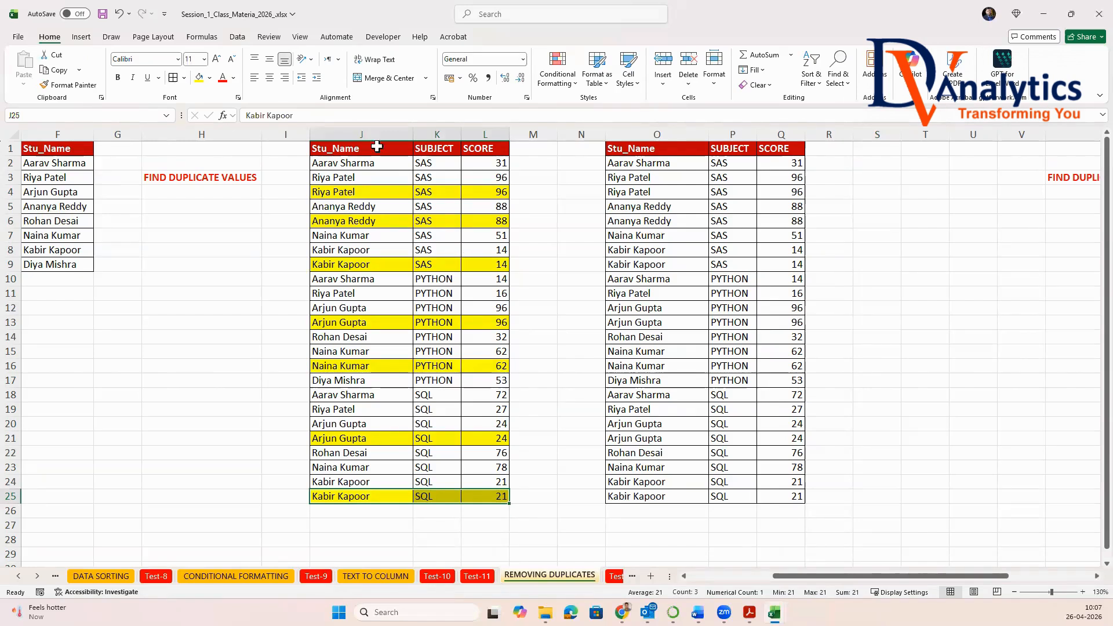
Step: Remove duplicate records from the copied table in columns O:Q, comparing Stu_Name, SUBJECT and SCORE and treating the first row as headers
left_click(372, 130)
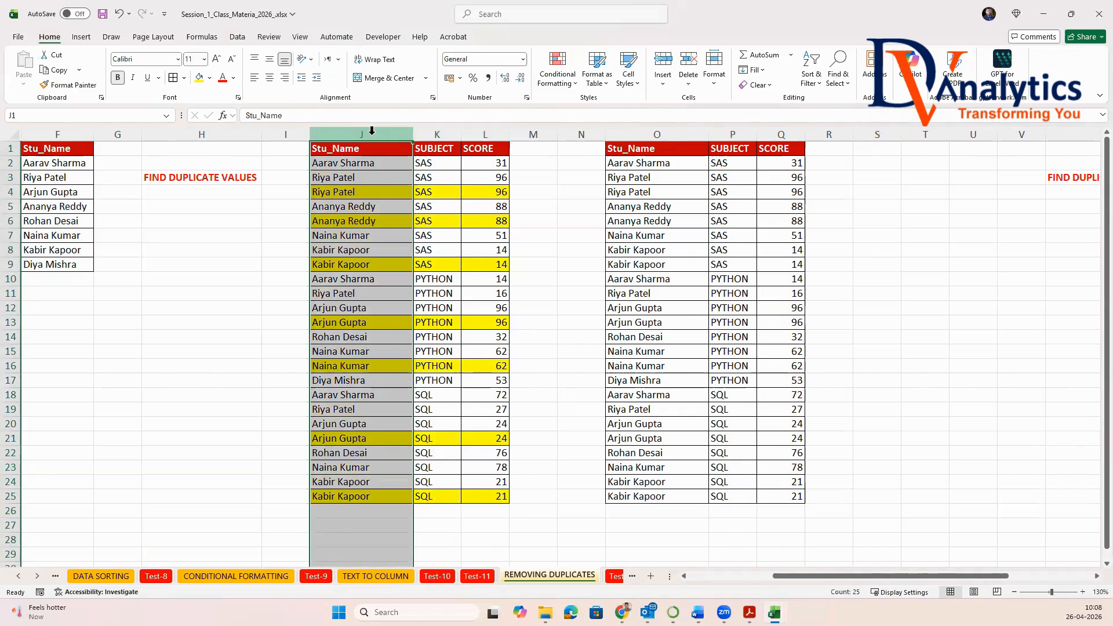
left_click_drag(668, 134, 789, 138)
left_click(244, 38)
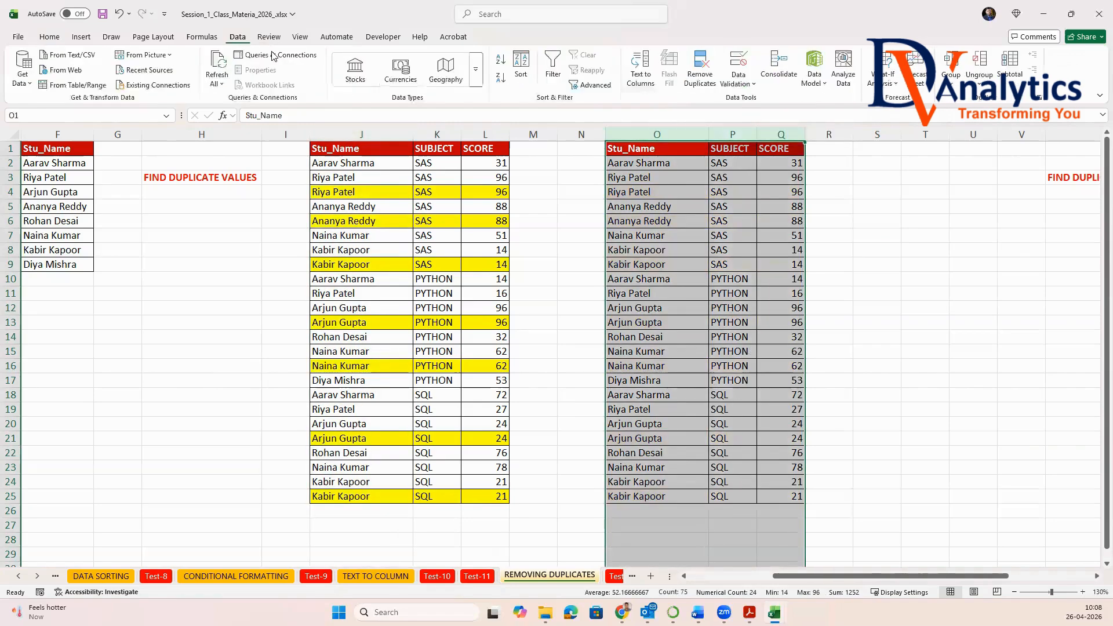
left_click(701, 69)
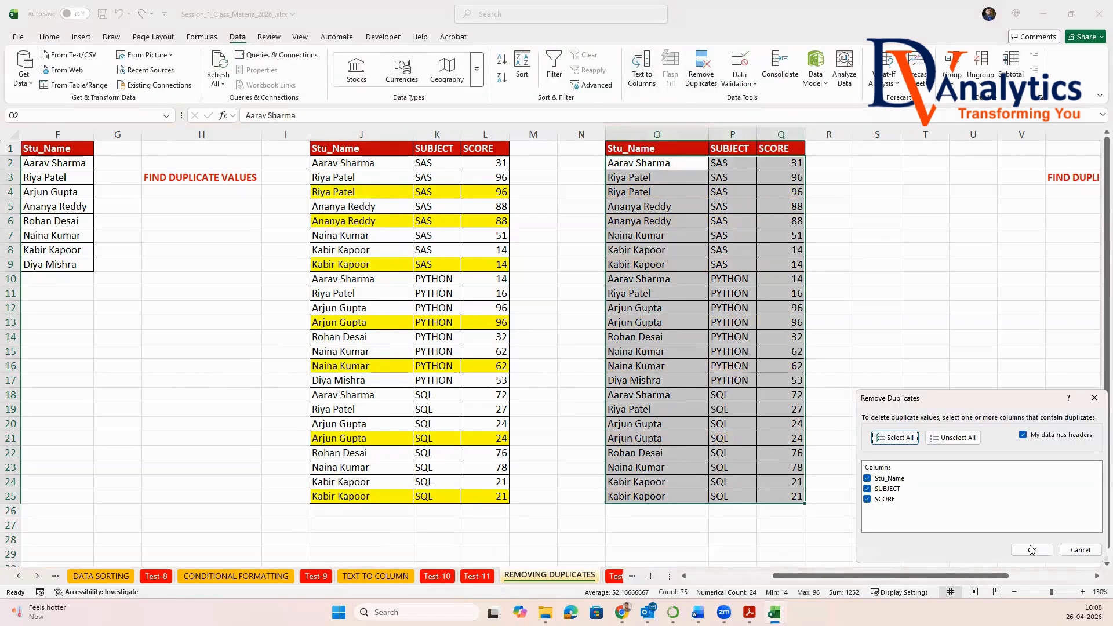
left_click(1032, 550)
left_click(629, 332)
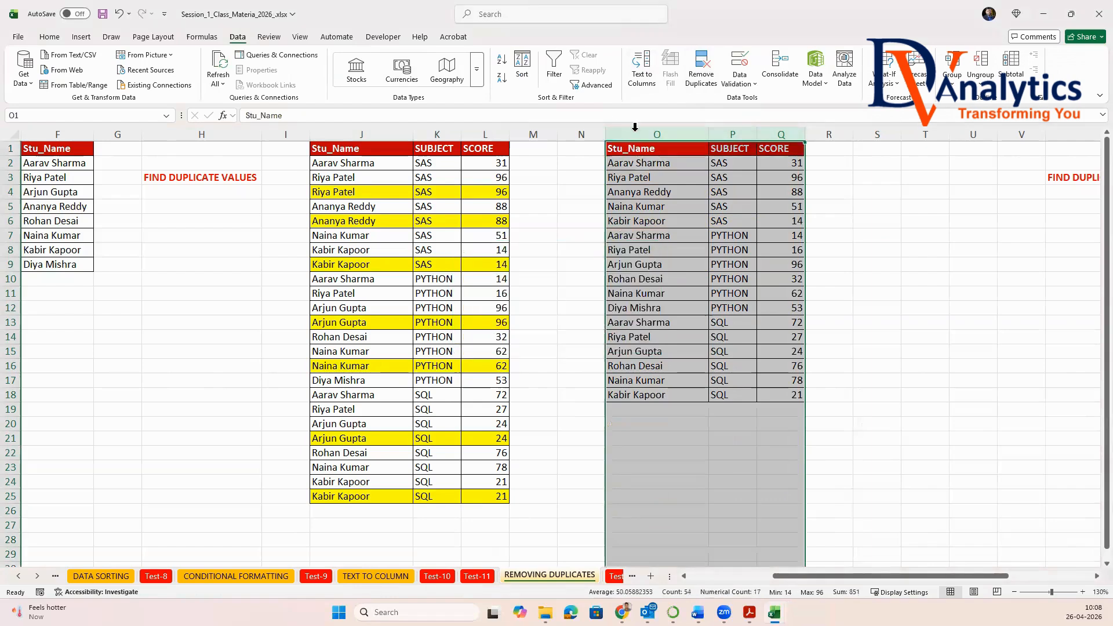
left_click(635, 132)
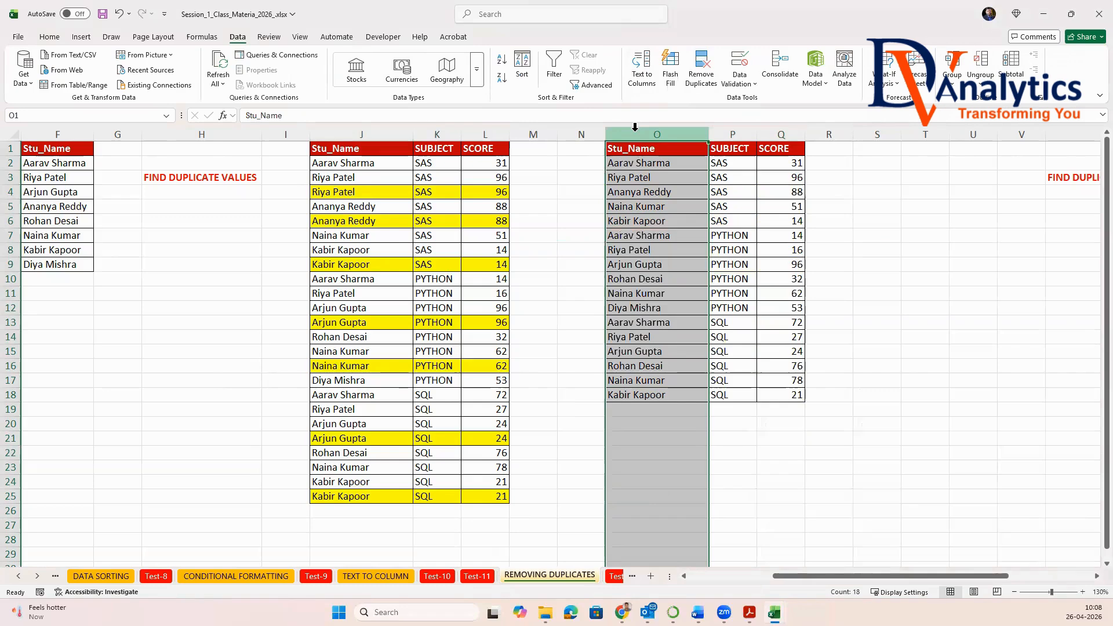
Step: Copy the Stu_Name, SUBJECT and SCORE table from columns Y:AA to a new table starting at column AE
left_click_drag(962, 576, 1071, 575)
left_click(1095, 576)
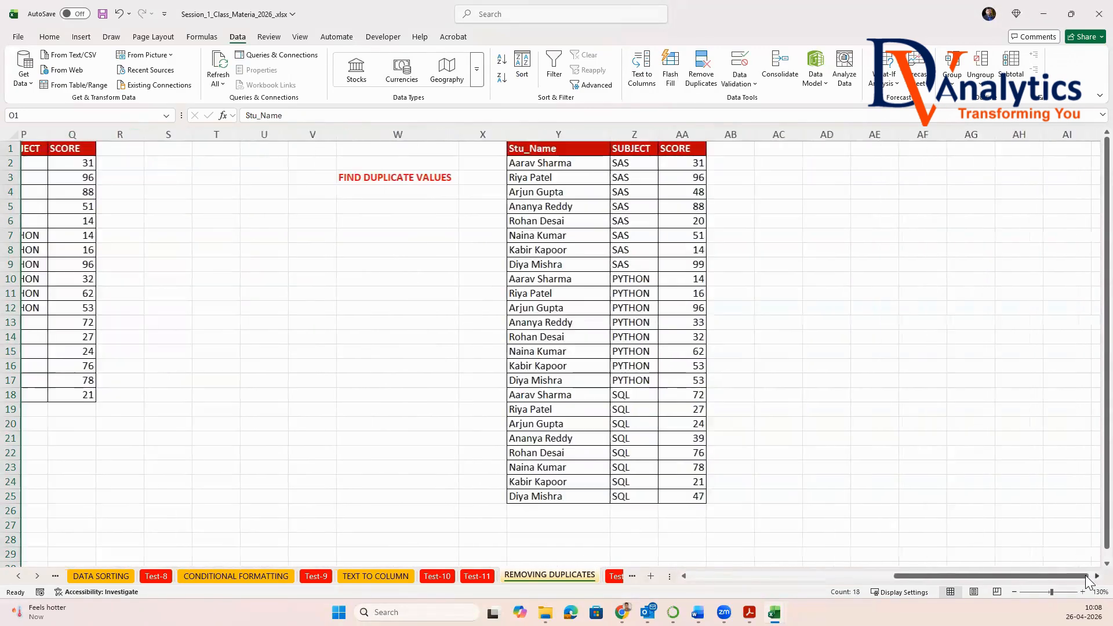
left_click_drag(423, 134, 554, 152)
key("ctrl+c")
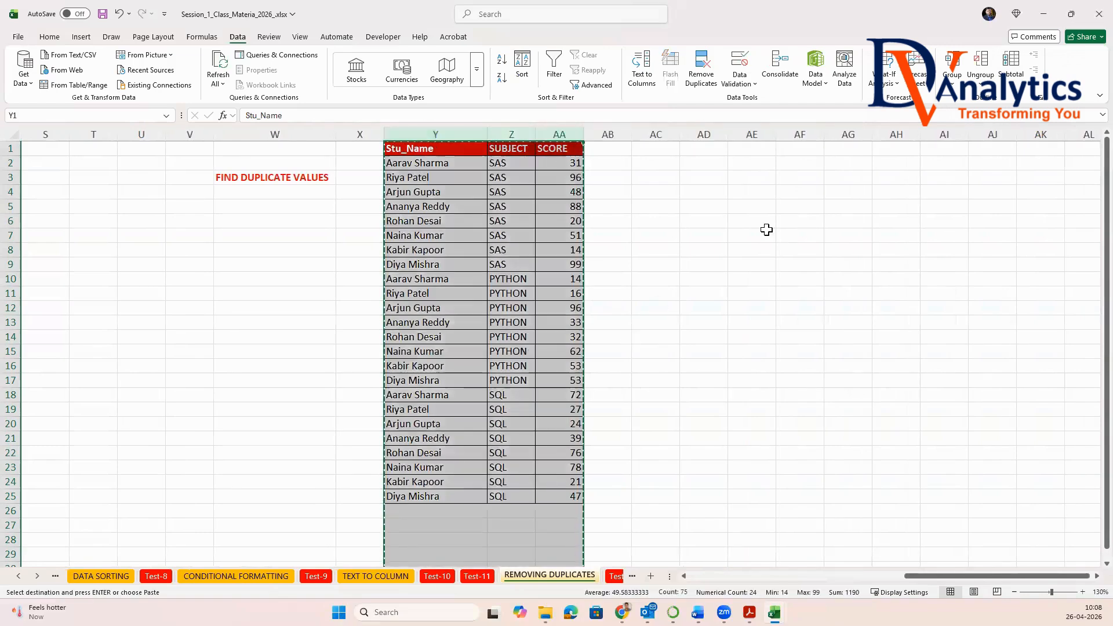
left_click(747, 129)
key("Return")
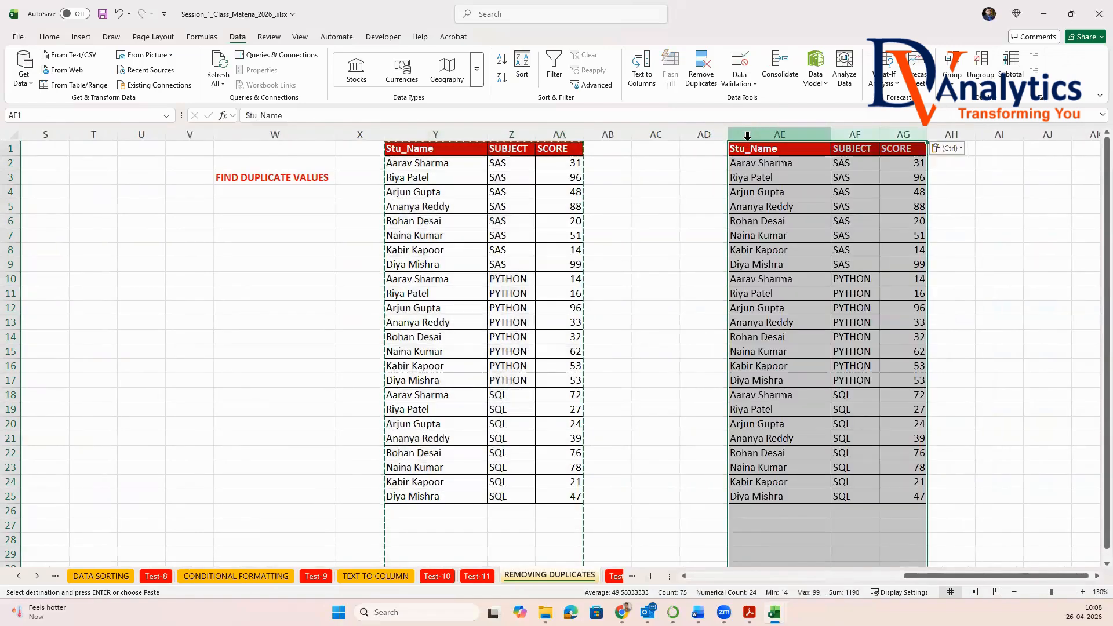
left_click(606, 231)
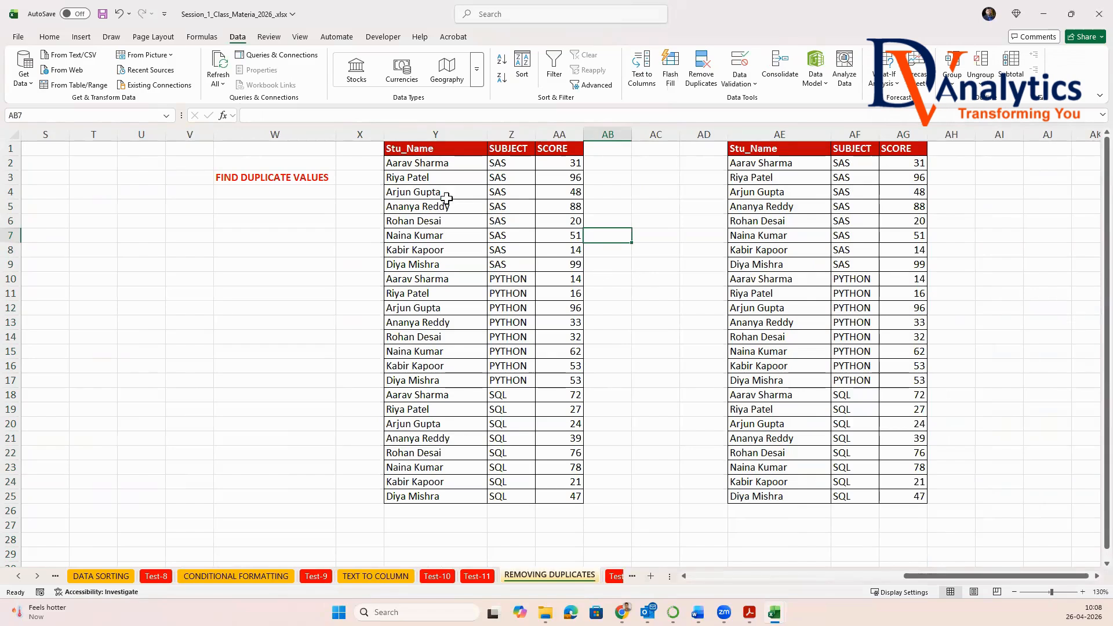
Step: Run Remove Duplicates on the copied table in columns AE:AG, comparing Stu_Name, SUBJECT and SCORE, with the first row as headers
left_click_drag(447, 200, 573, 207)
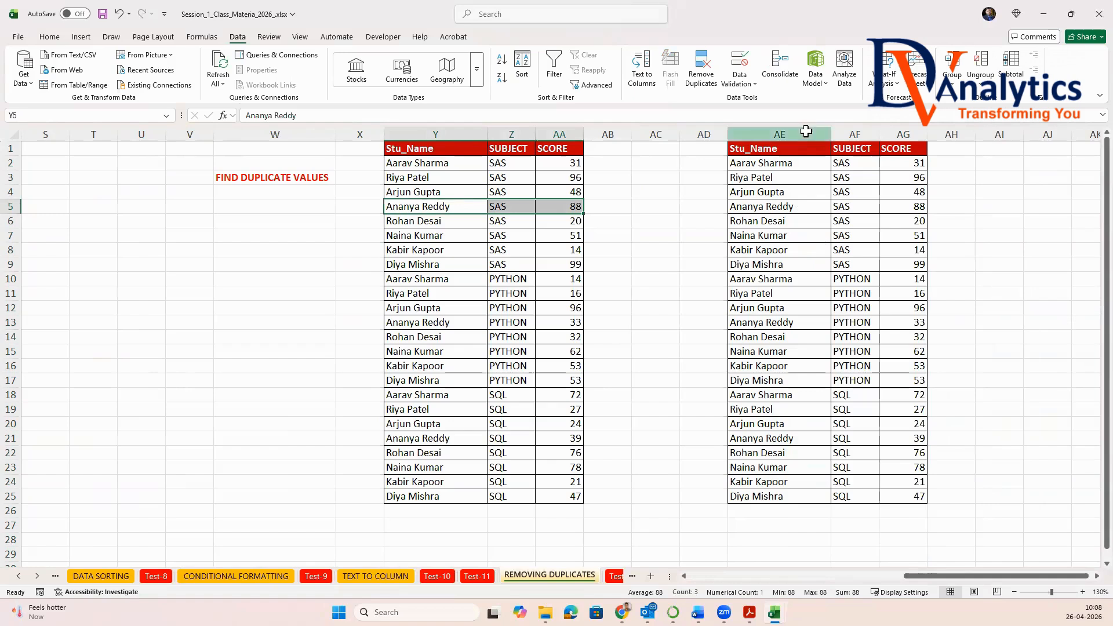
left_click_drag(807, 134, 882, 135)
left_click(699, 76)
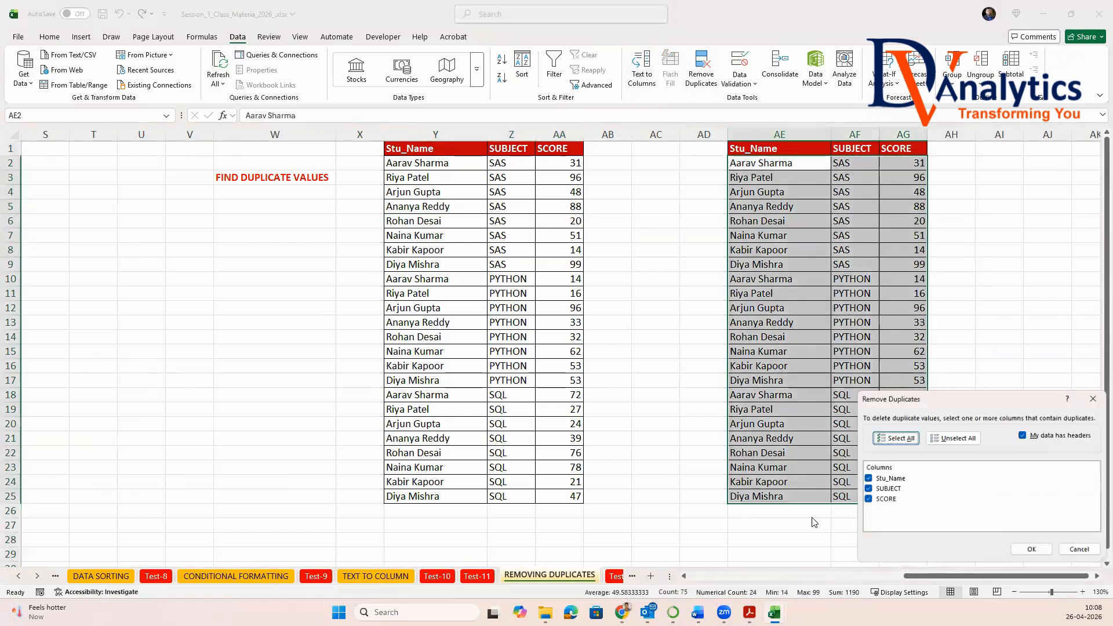
left_click(1030, 550)
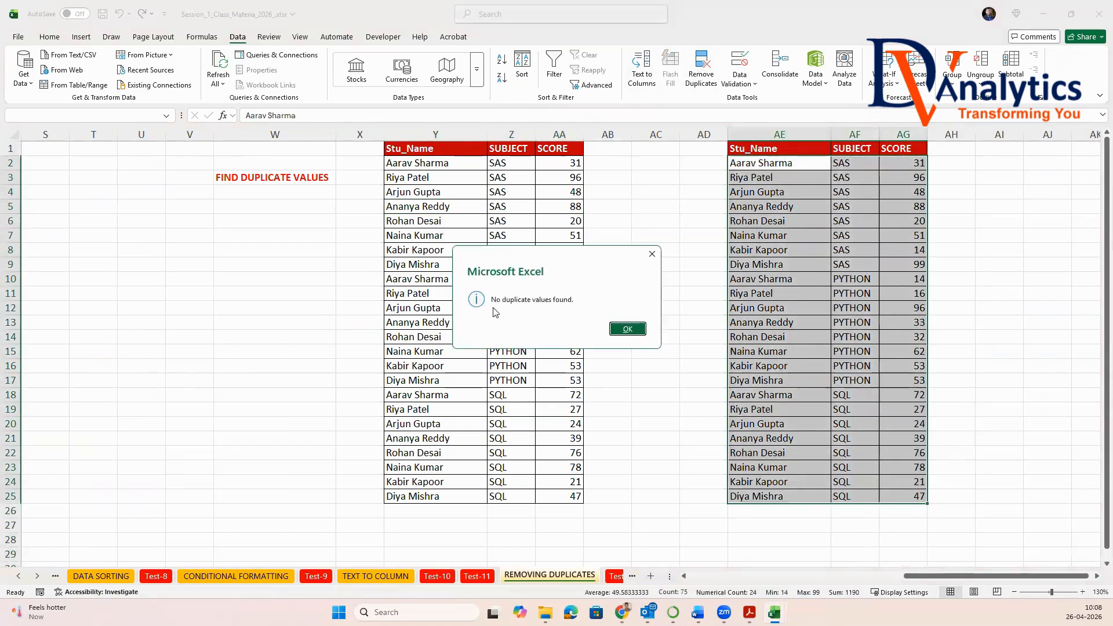
left_click(626, 328)
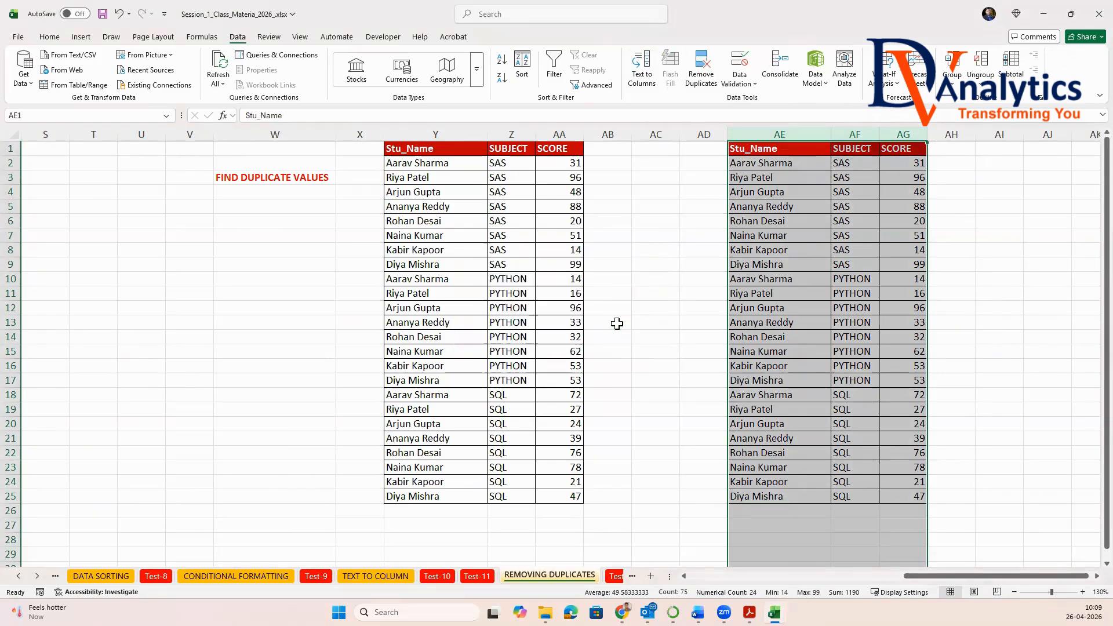
Step: On the Test-12 sheet, copy the COMPANY list from column C into column F
left_click(615, 576)
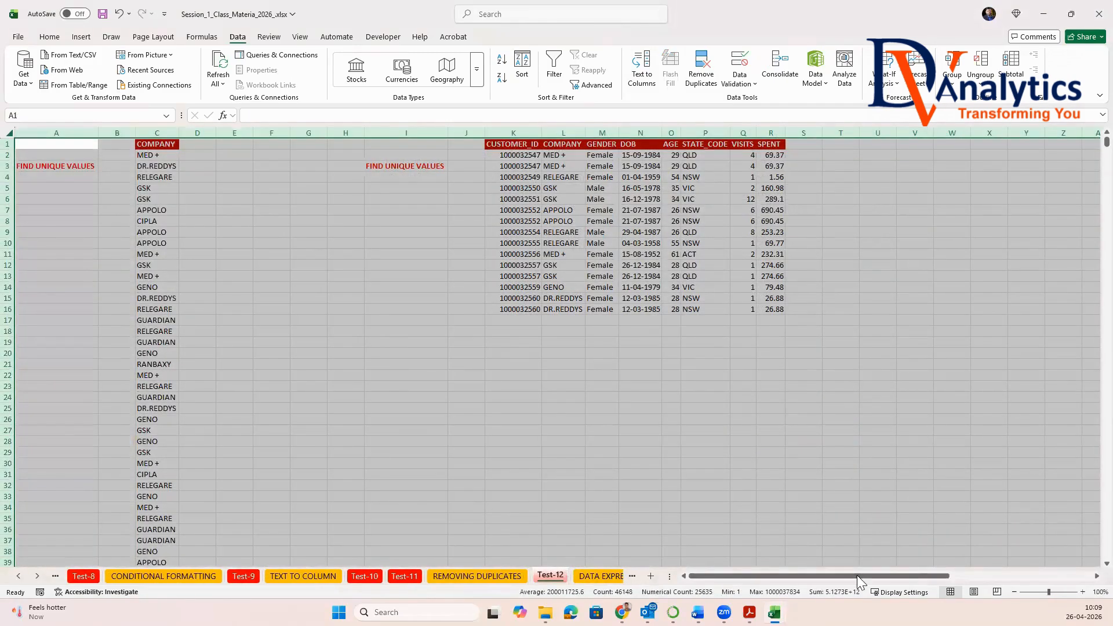
left_click(345, 353)
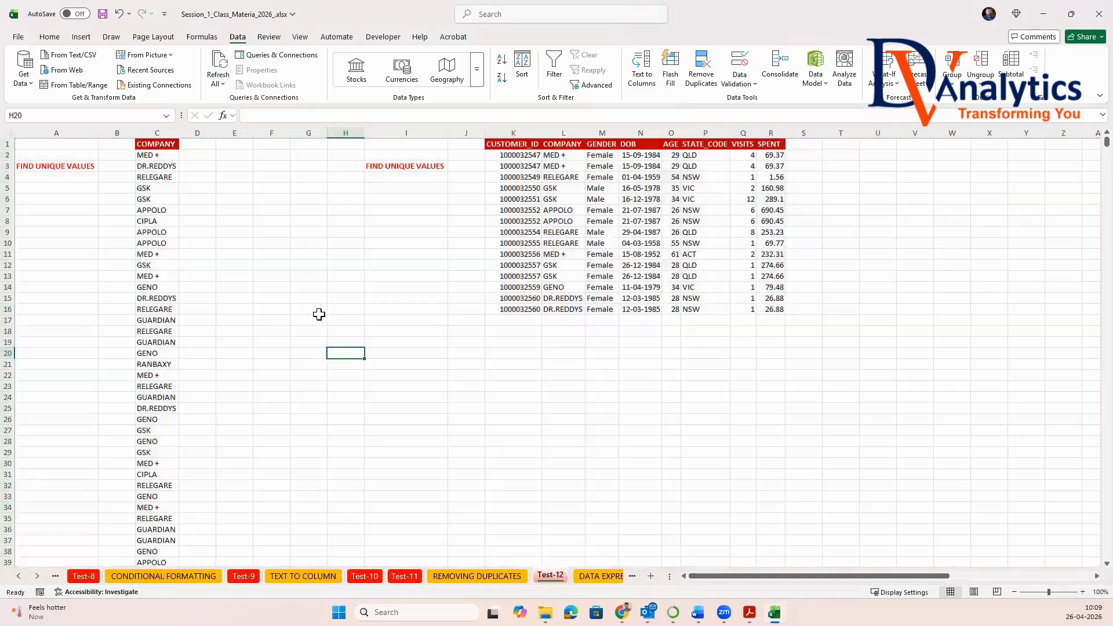
left_click(156, 129)
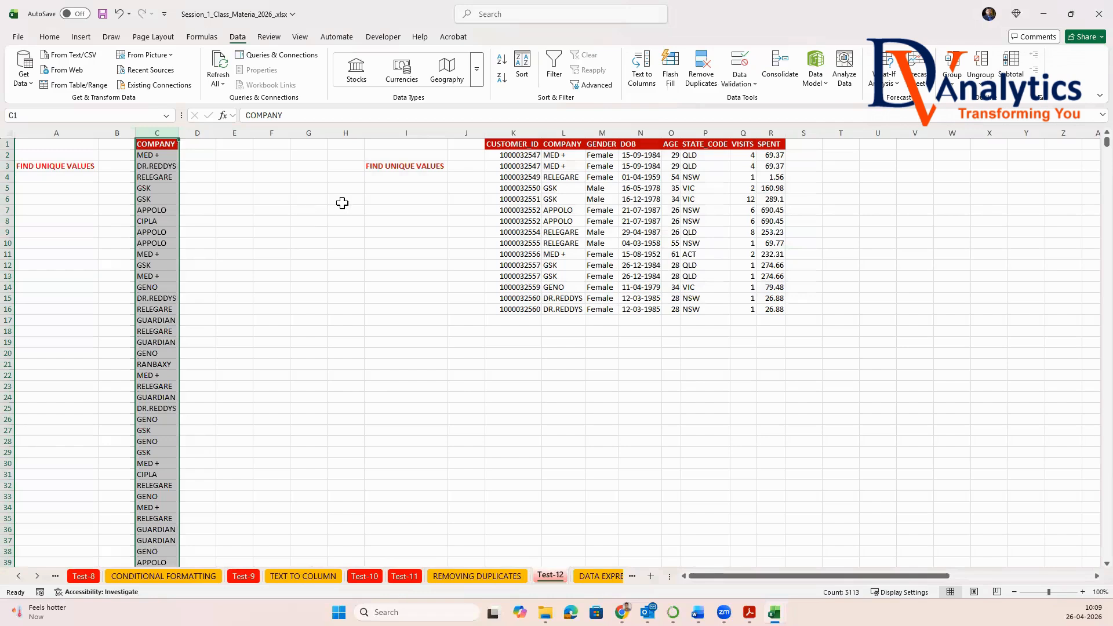
key("ctrl+c")
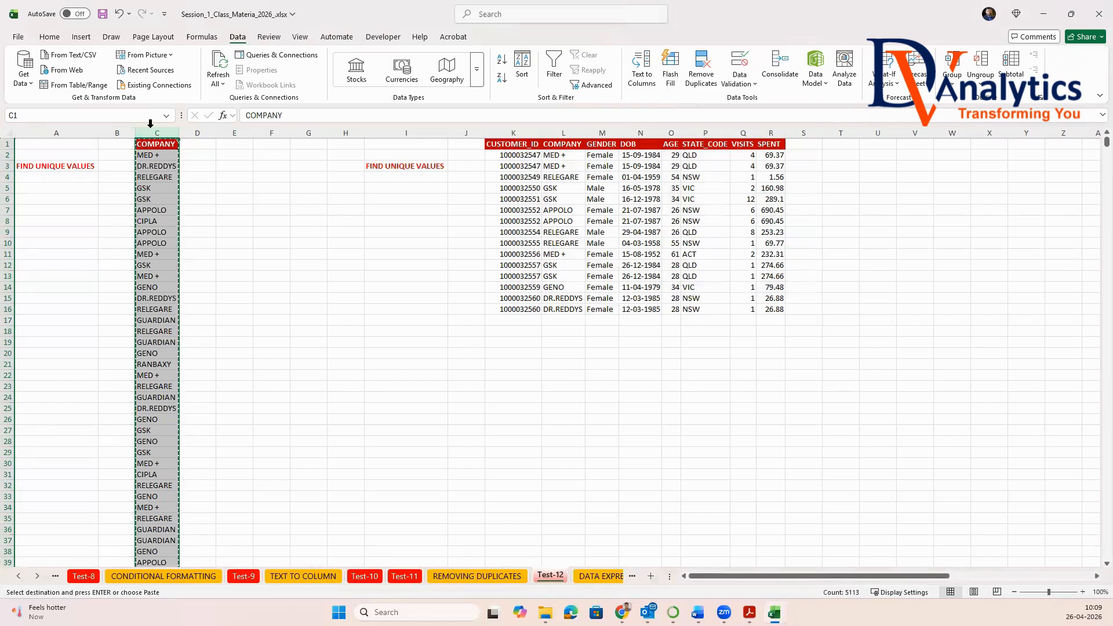
left_click(262, 130)
key("ctrl+v")
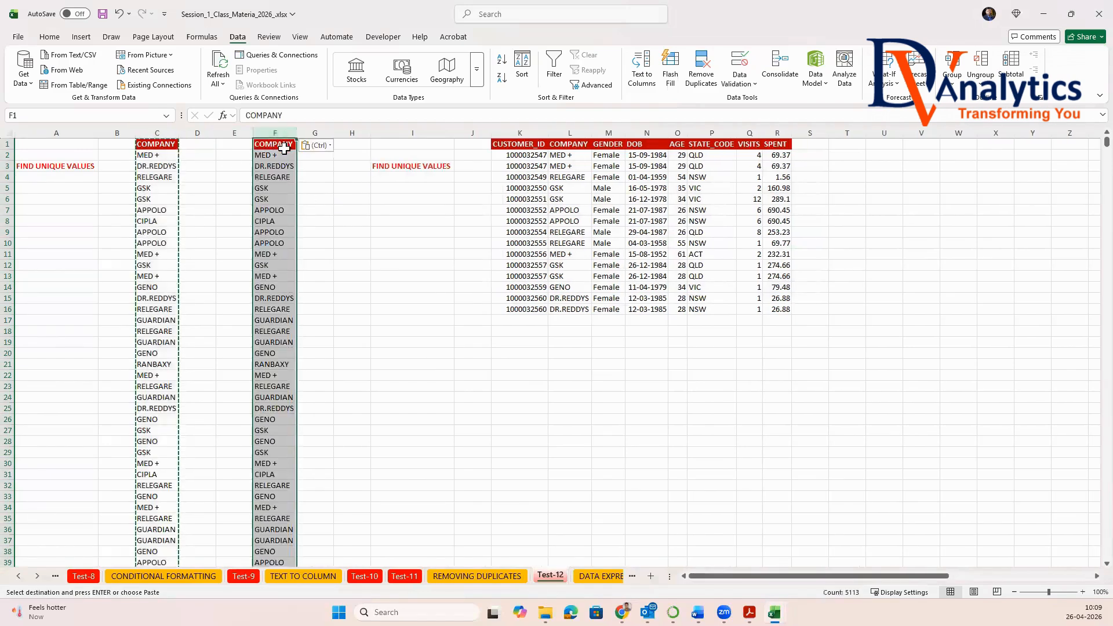
Step: Remove the duplicate values from the copied COMPANY list in column F, treating the first row as a header
left_click(701, 69)
left_click(1032, 551)
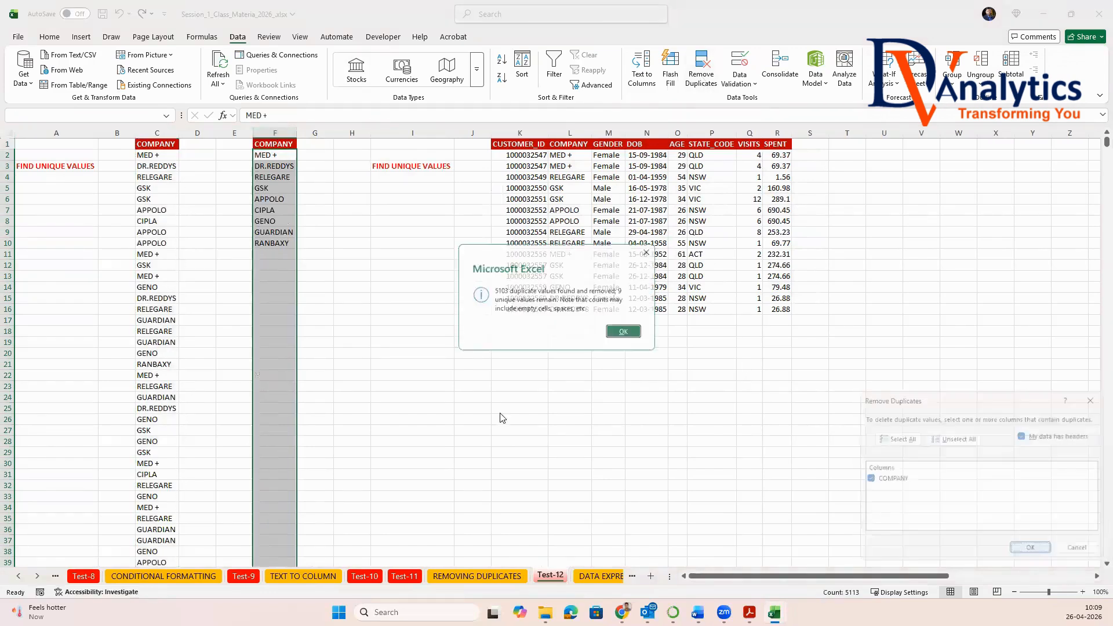
left_click(629, 337)
left_click_drag(258, 160, 273, 240)
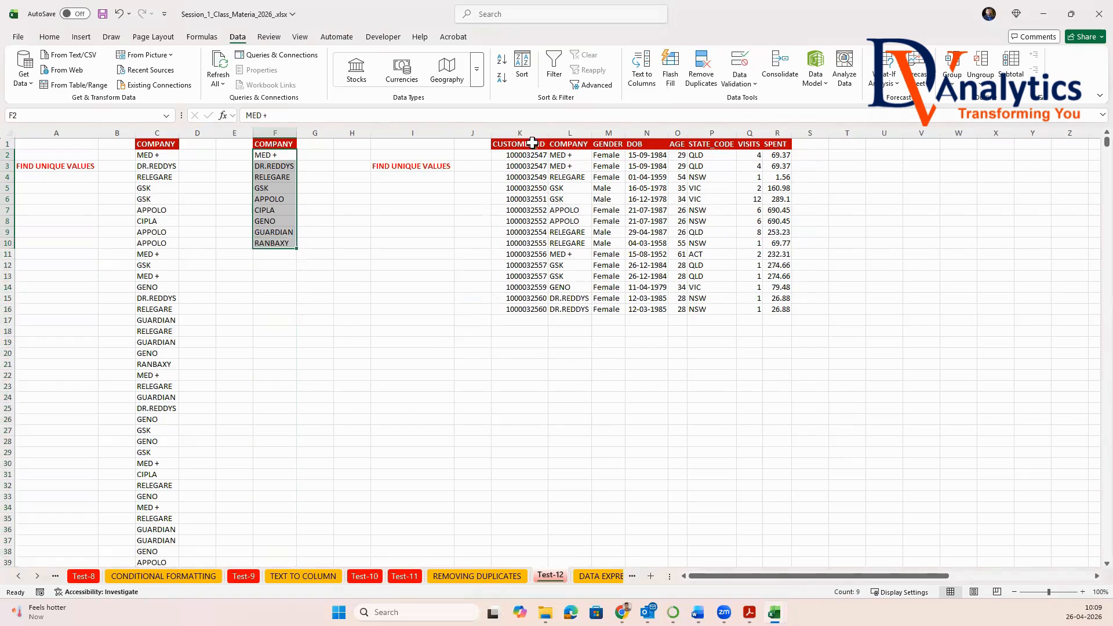
Step: Copy the customer table from columns K:R, CUSTOMER_ID through SPENT, to a new table starting at column V
left_click_drag(520, 133, 768, 163)
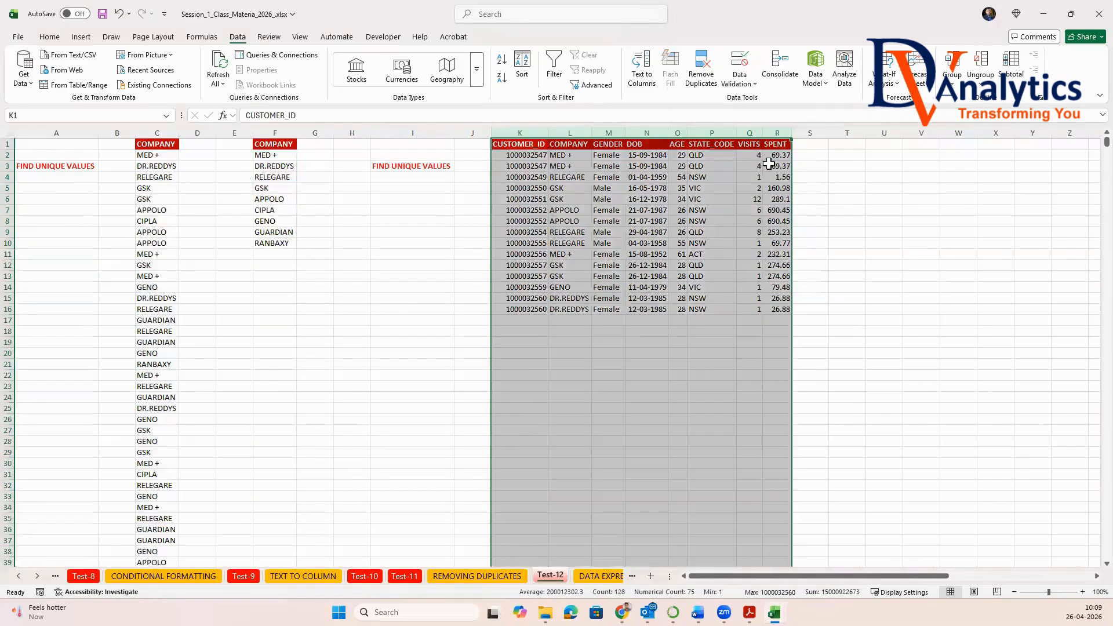
key("ctrl+c")
left_click(936, 135)
key("ctrl+v")
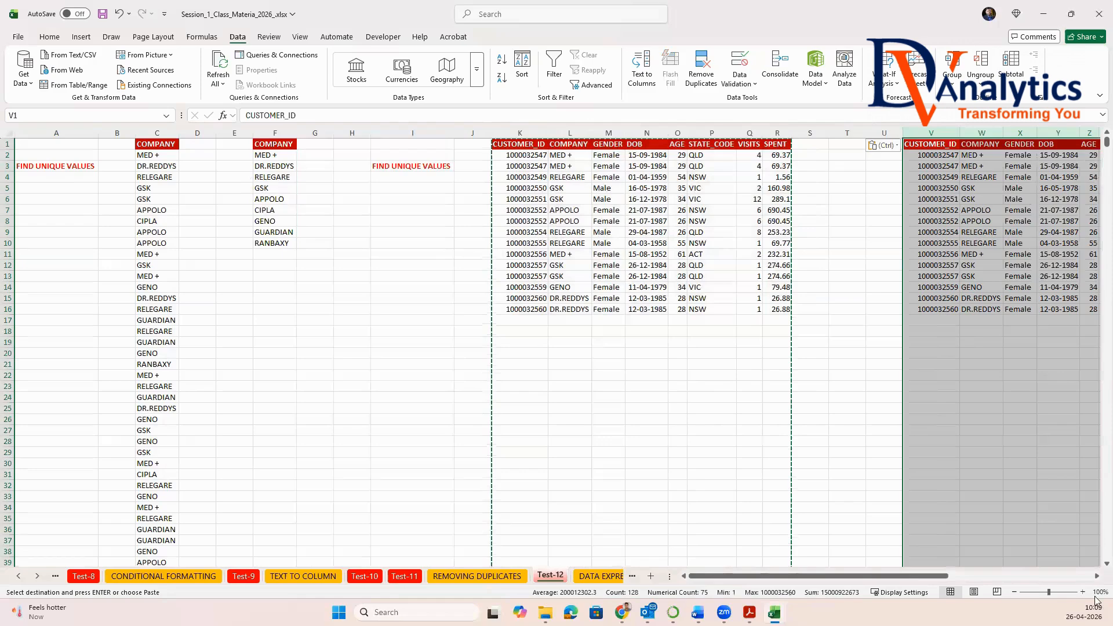
scroll(984, 352, "right", 5)
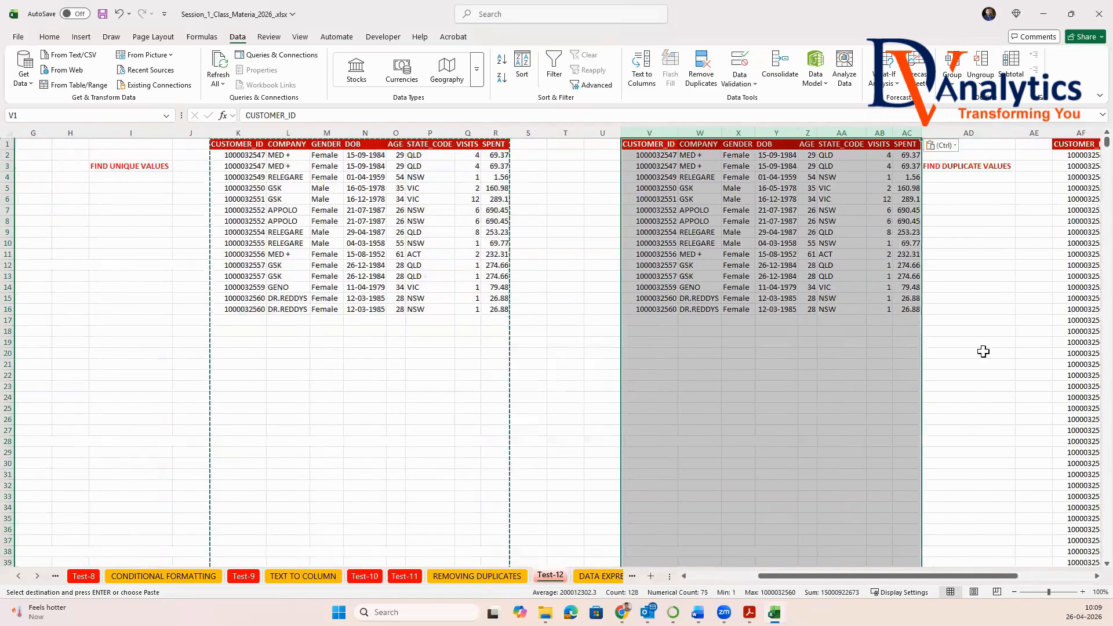
Step: Undo the last paste of the customer table at column V
left_click(983, 352)
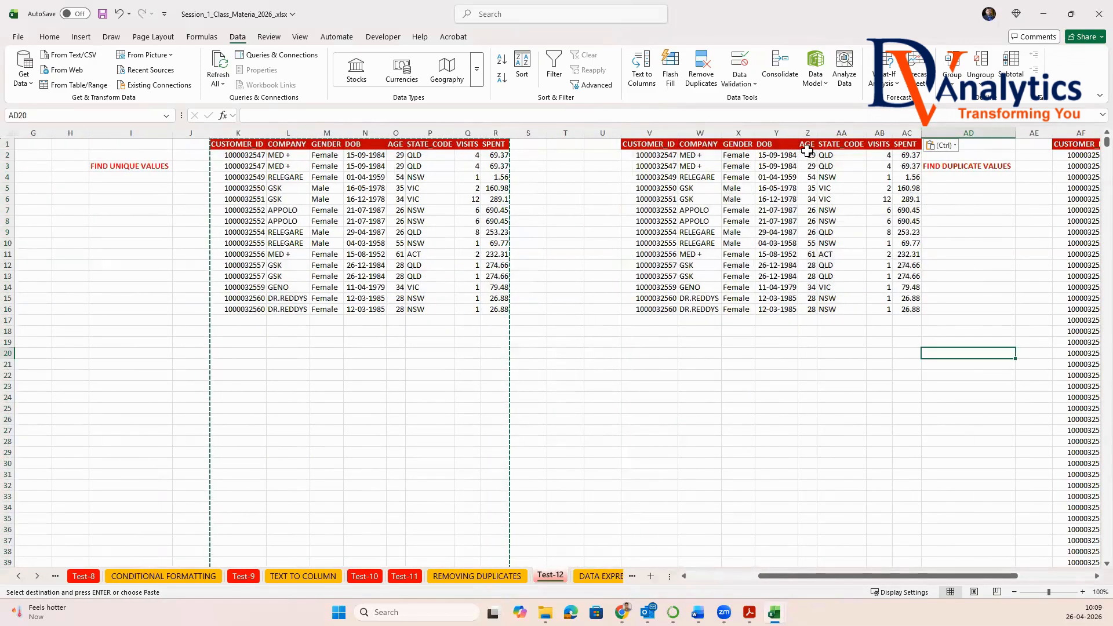
key("ctrl+z")
left_click(599, 131)
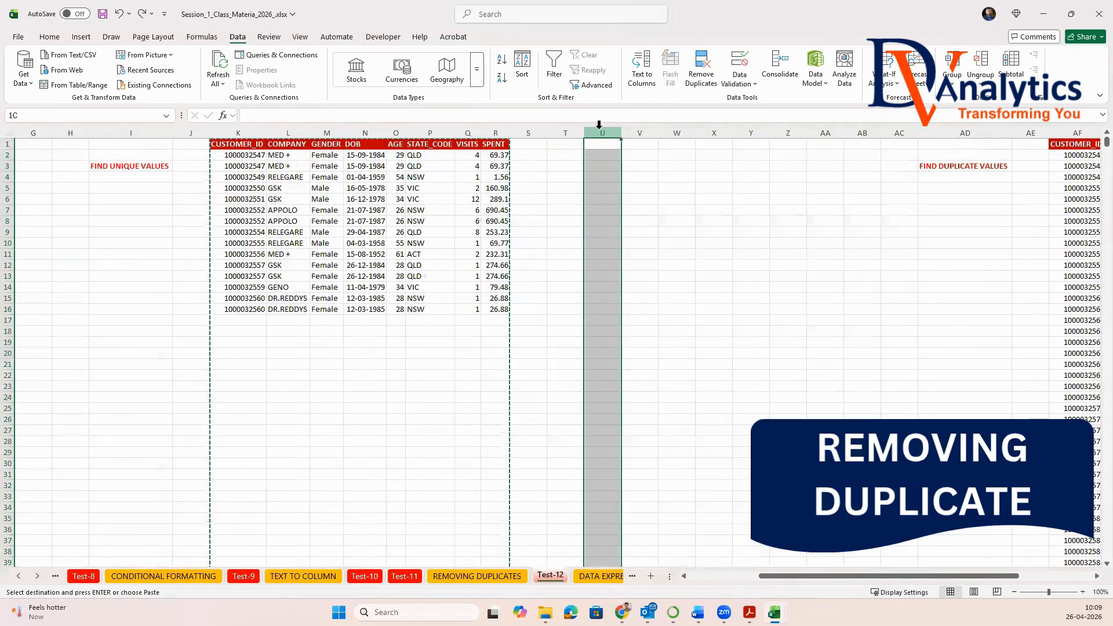
key("ctrl+c")
key("ctrl+v")
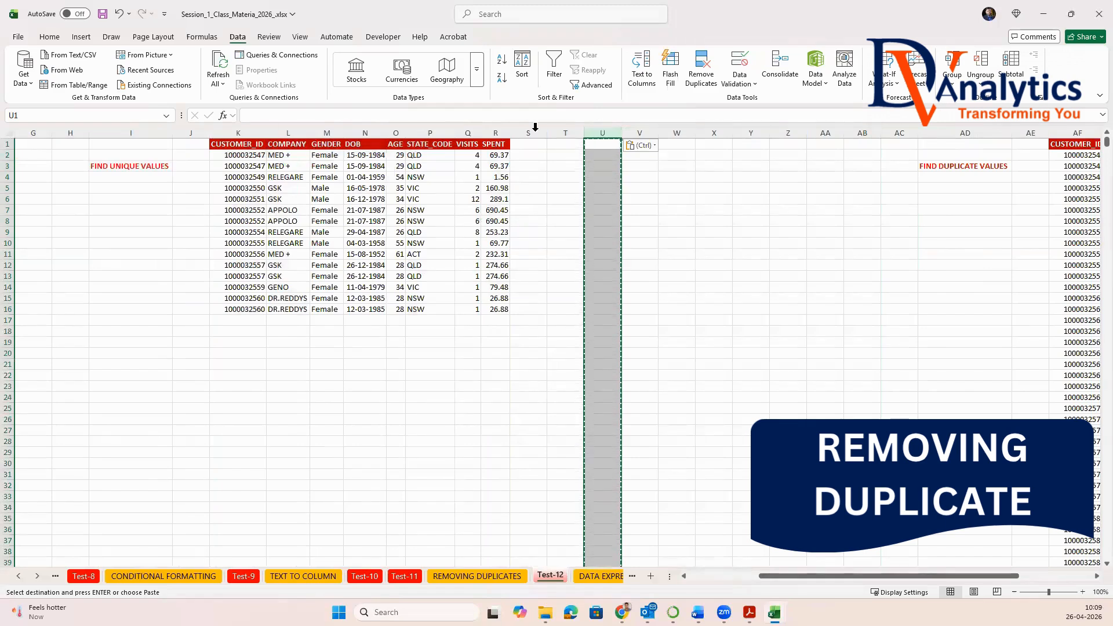
Step: Insert five blank columns at T:X to make more room beside the customer table
left_click_drag(565, 133, 709, 130)
right_click(709, 131)
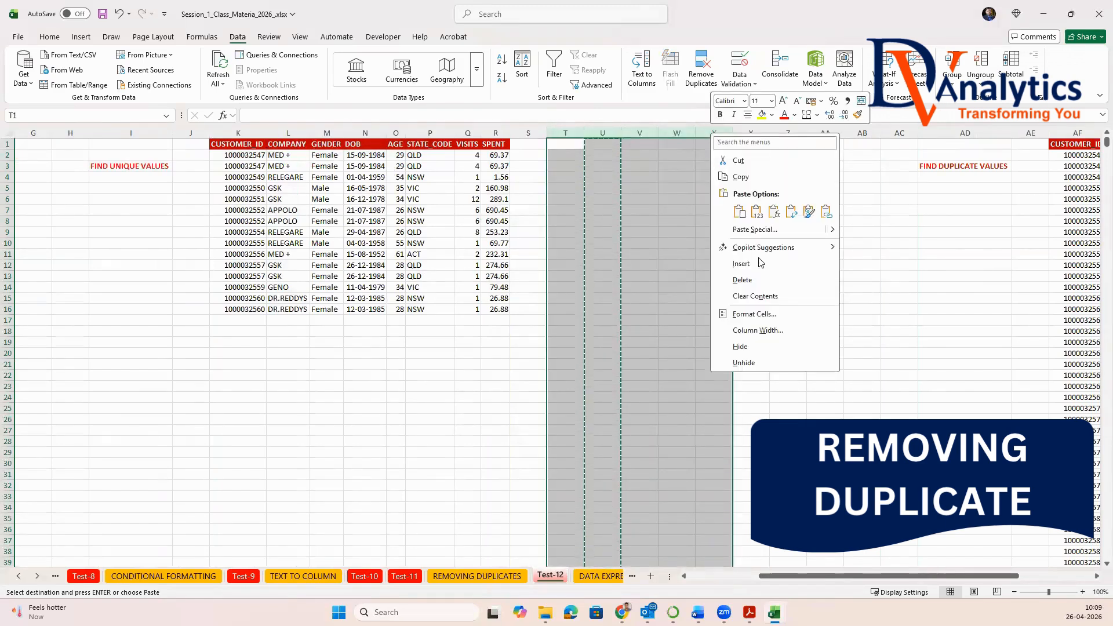
left_click(771, 264)
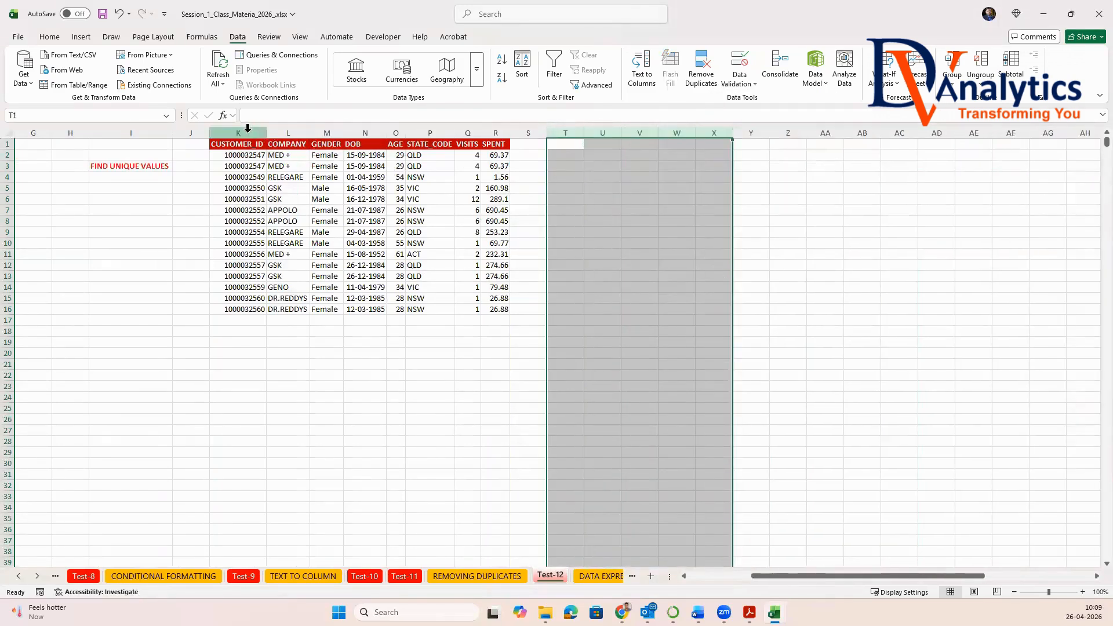
Step: Copy the customer table from columns K:R, CUSTOMER_ID through SPENT, to a new table starting at column U
left_click_drag(246, 132, 486, 146)
key("ctrl+c")
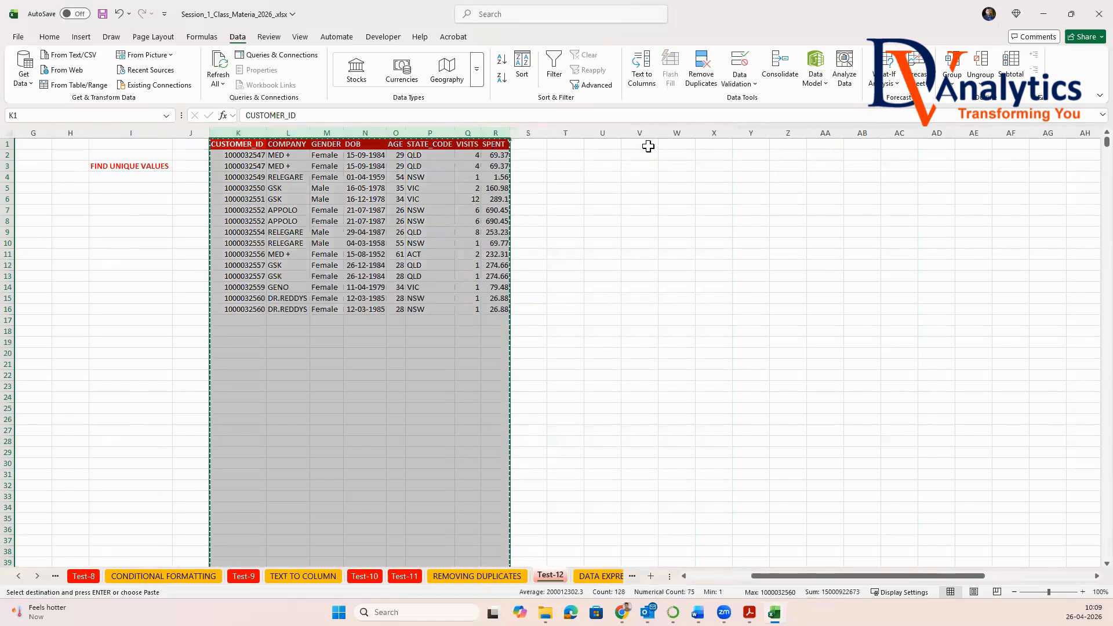
left_click(603, 133)
key("ctrl+v")
Step: Remove duplicate rows from the copied customer table in columns U:AB, comparing all columns and treating the first row as headers
left_click_drag(606, 132, 870, 133)
left_click(705, 82)
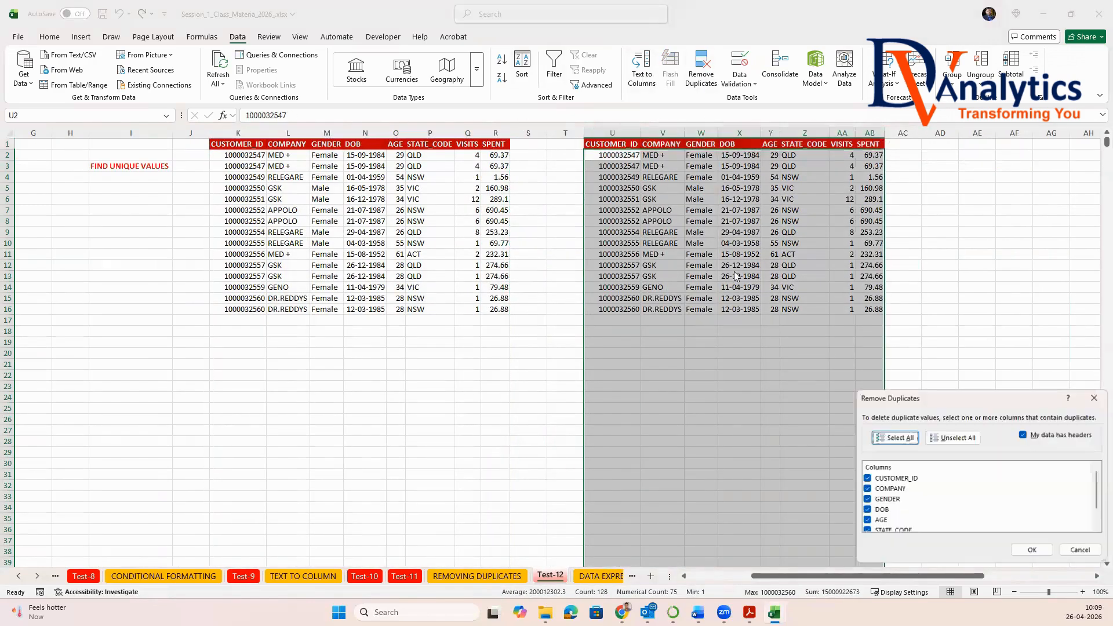
left_click(1032, 551)
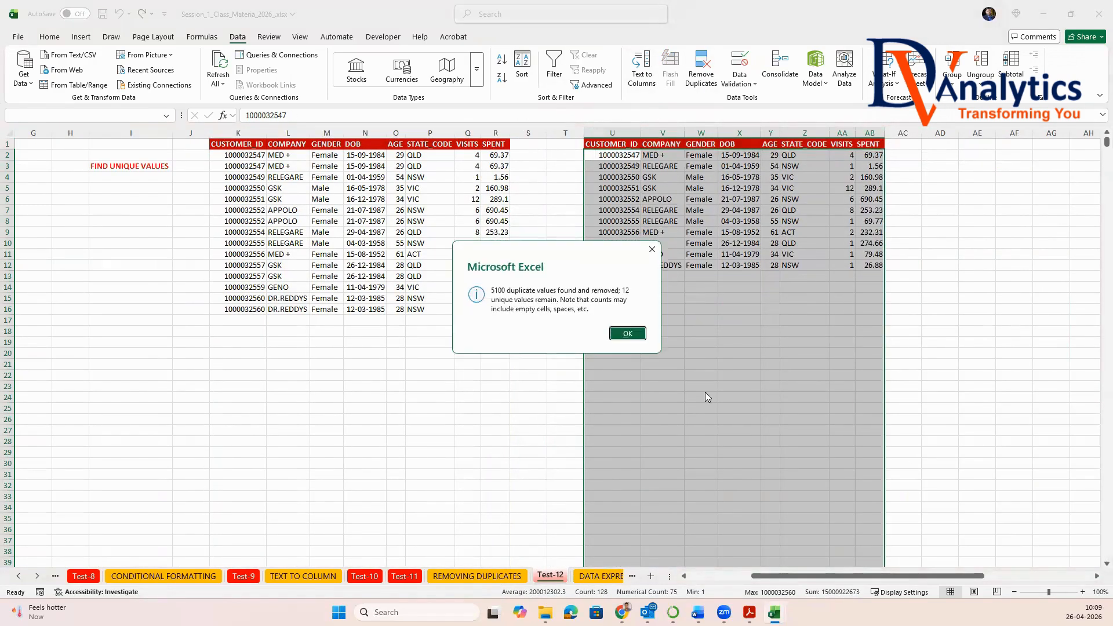
left_click(627, 333)
left_click(613, 129)
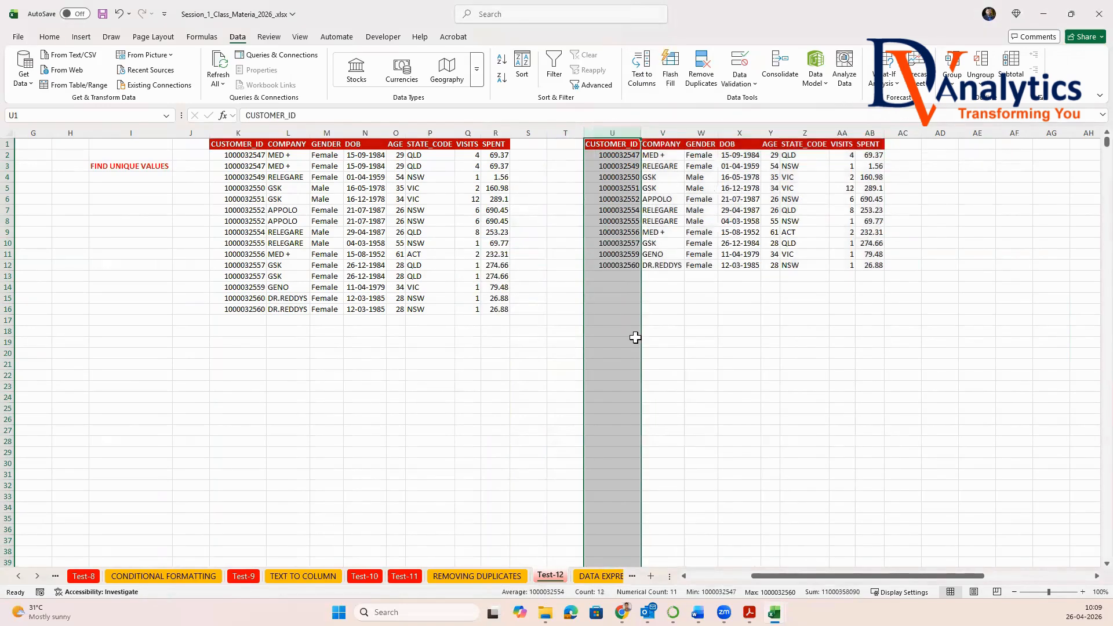
Step: Copy the CUSTOMER_ID column of the FIND DUPLICATE VALUES table from column AK into column AV
left_click_drag(942, 576, 1050, 584)
scroll(445, 206, "right", 6)
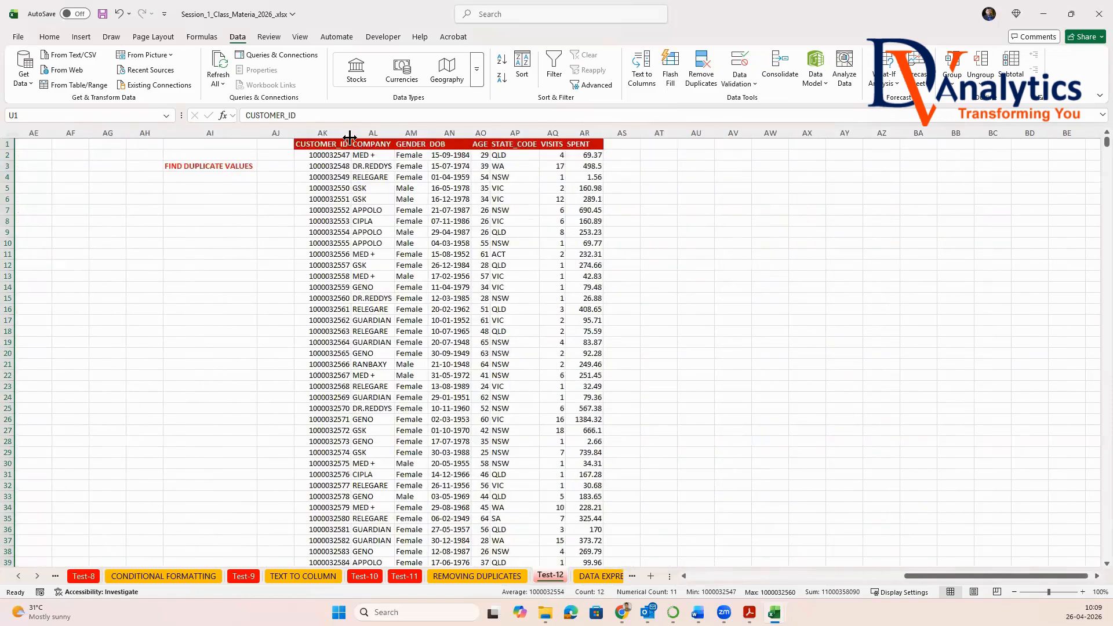
left_click_drag(339, 133, 569, 159)
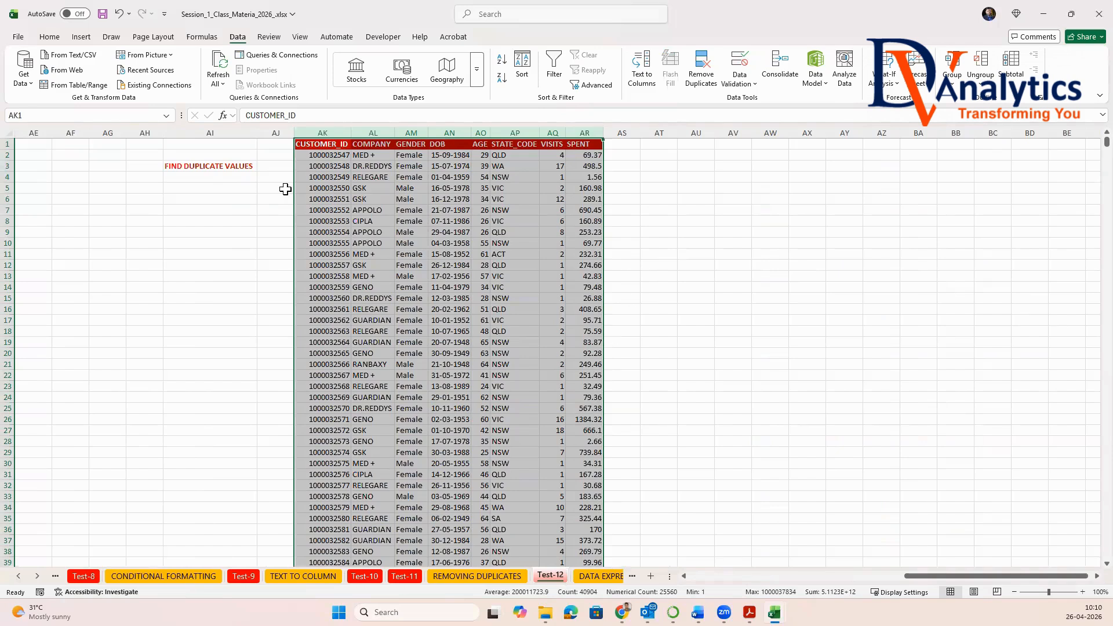
left_click(341, 133)
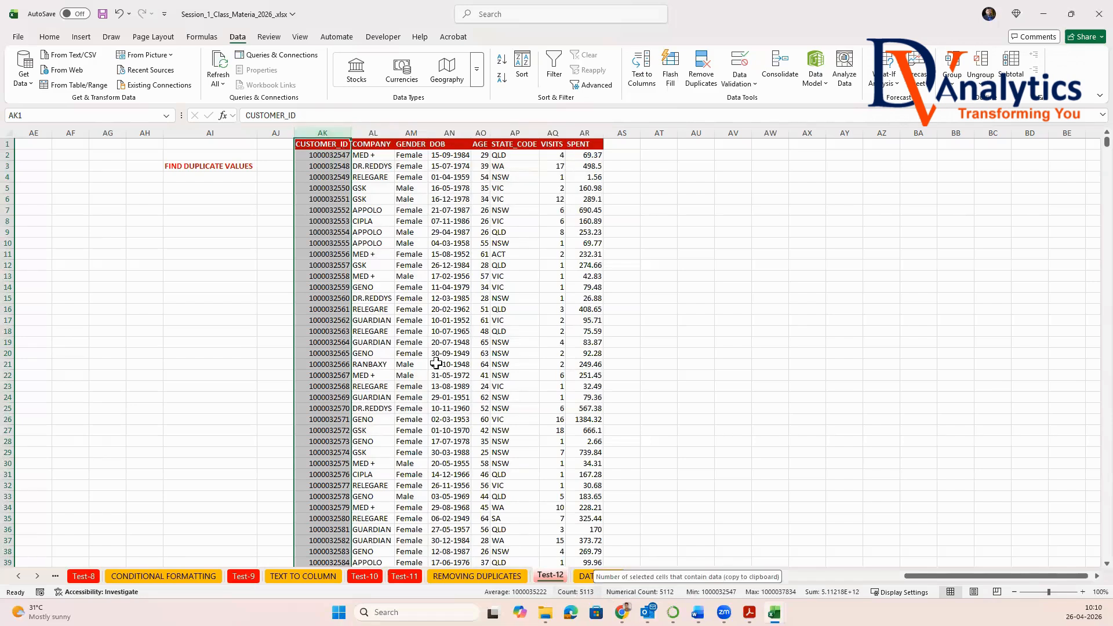
left_click(355, 177)
left_click(326, 128)
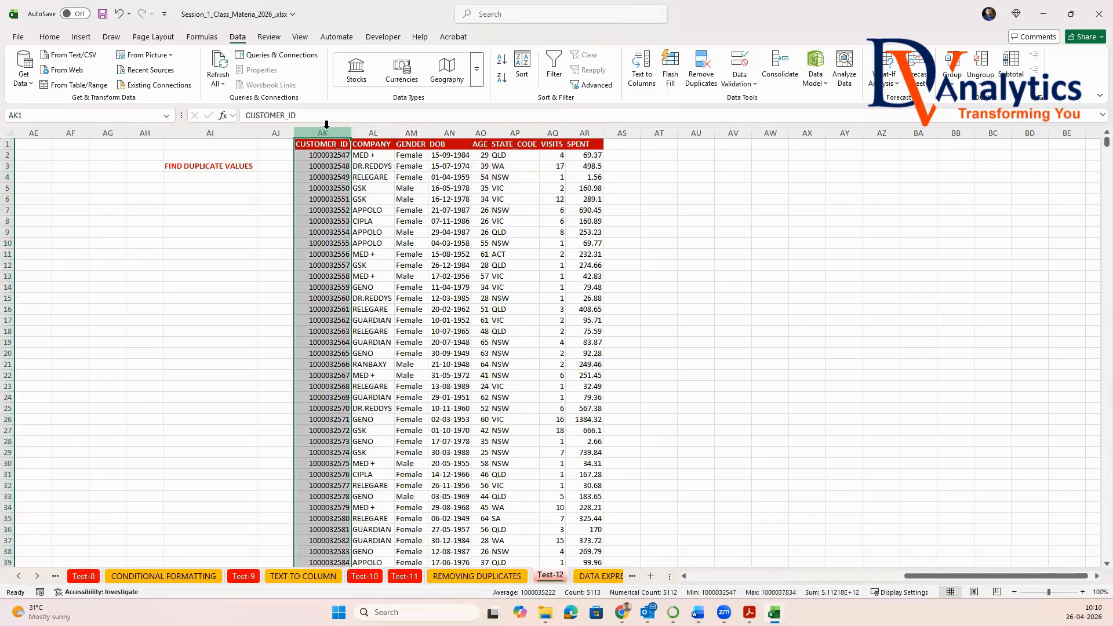
key("ctrl+c")
left_click(728, 131)
key("ctrl+v")
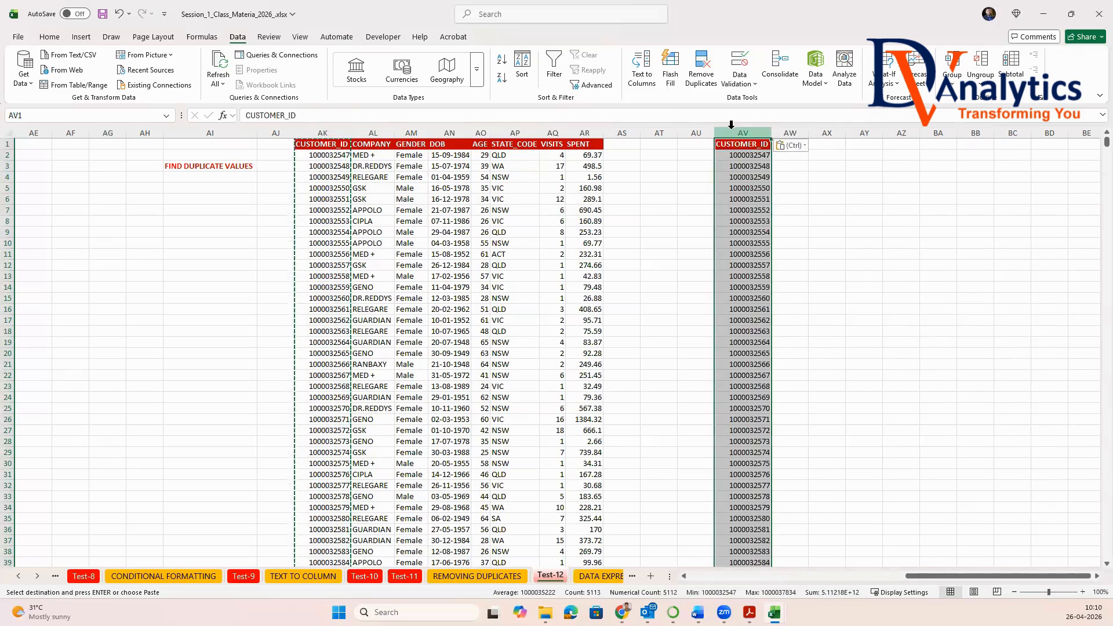
Step: Run Remove Duplicates on the copied CUSTOMER_ID list in column AV, treating the first row as a header
left_click(702, 69)
left_click(1036, 551)
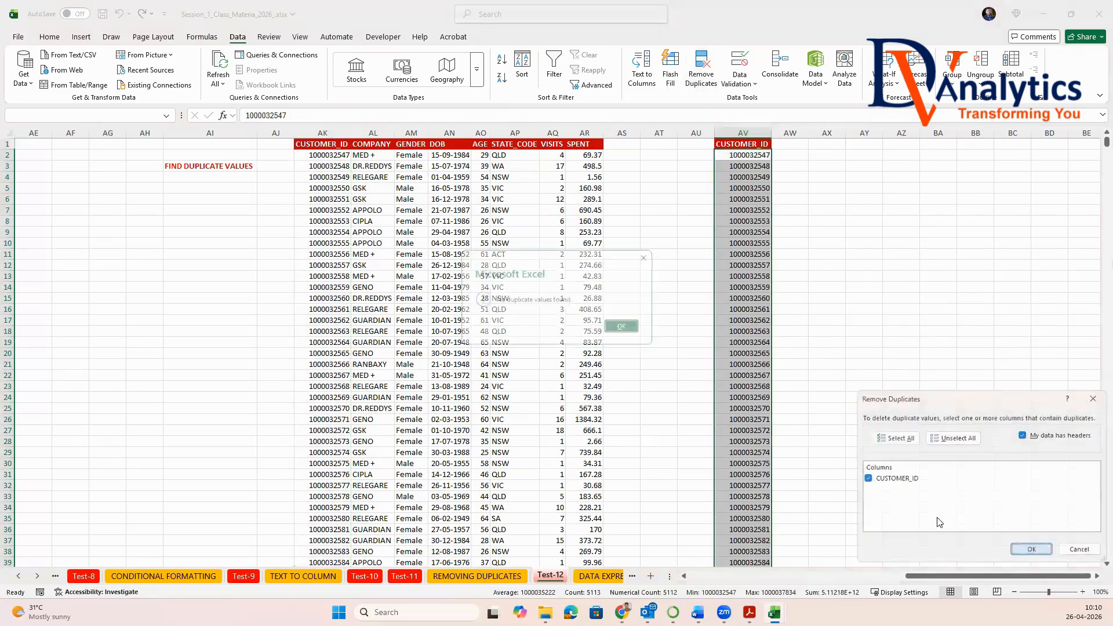
left_click(628, 328)
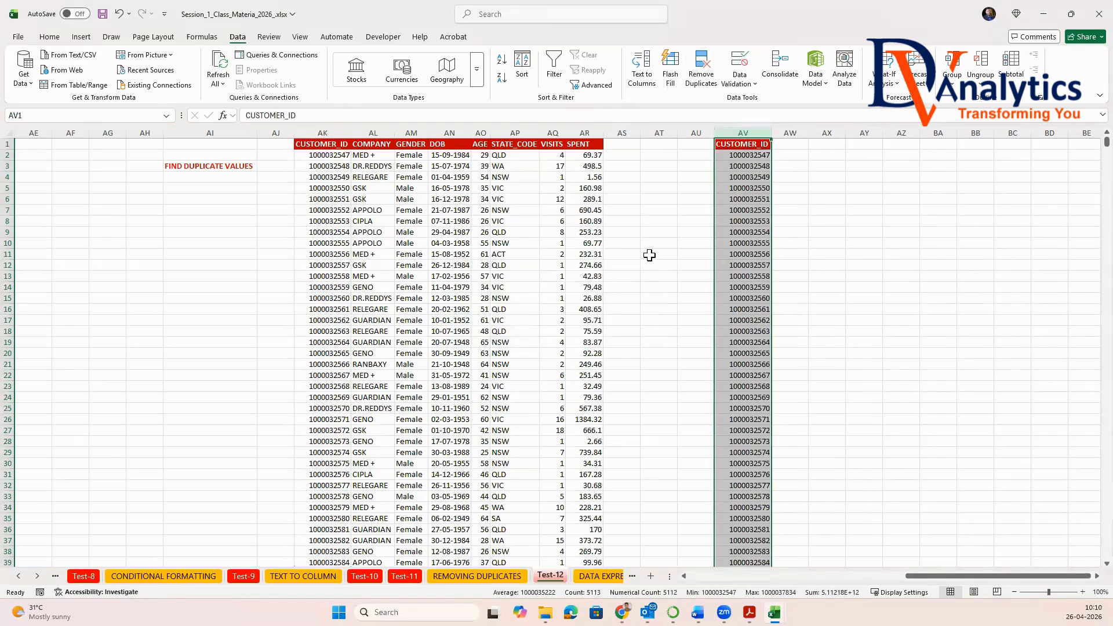
left_click(325, 133)
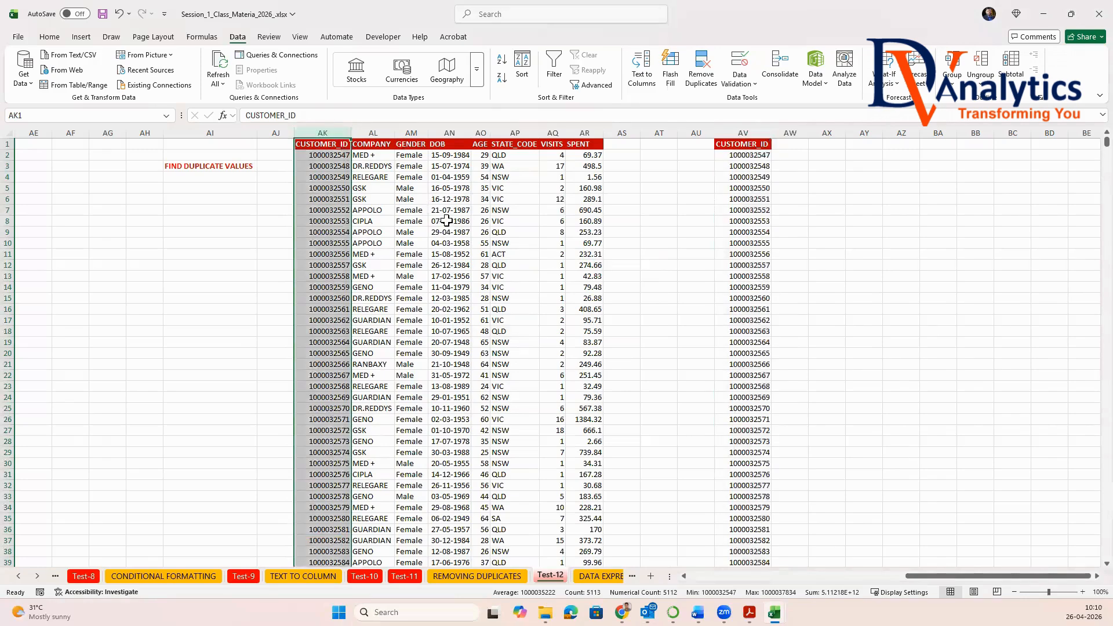